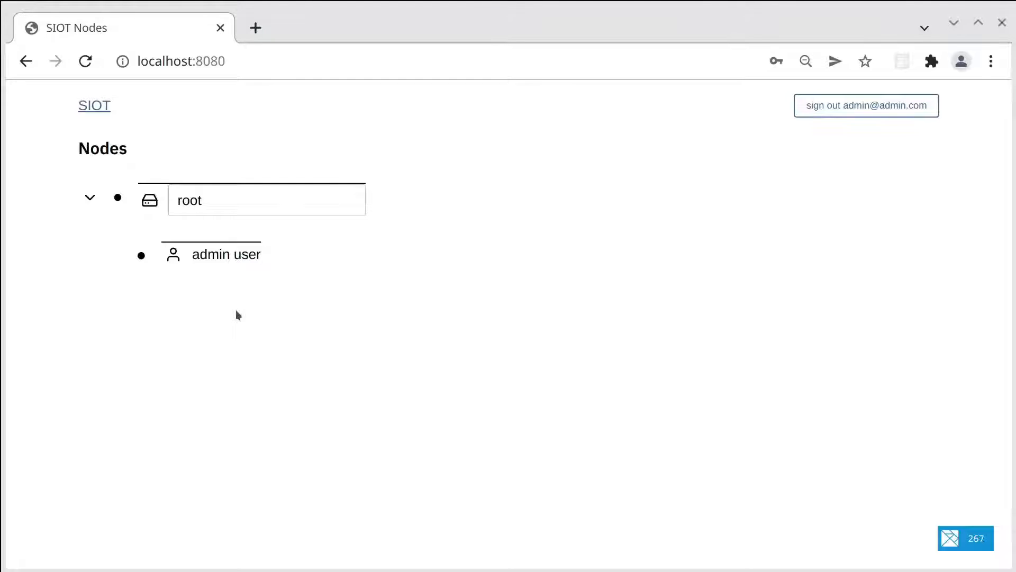
Add a Variable node under the root node
{"action": "left_click", "coordinate": [116, 199]}
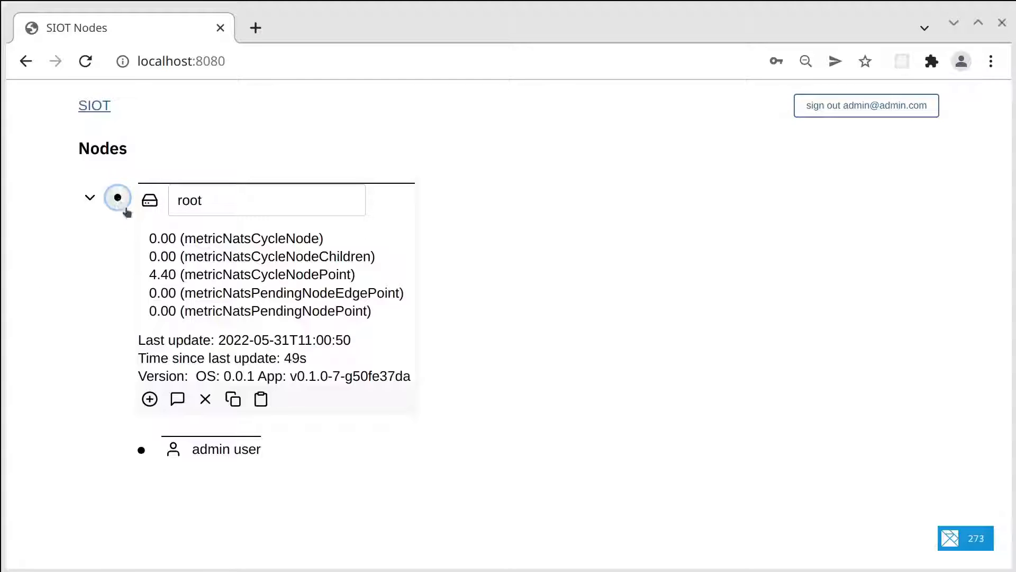
{"action": "left_click", "coordinate": [150, 399]}
{"action": "scroll", "coordinate": [189, 516], "scroll_direction": "down", "scroll_amount": 1}
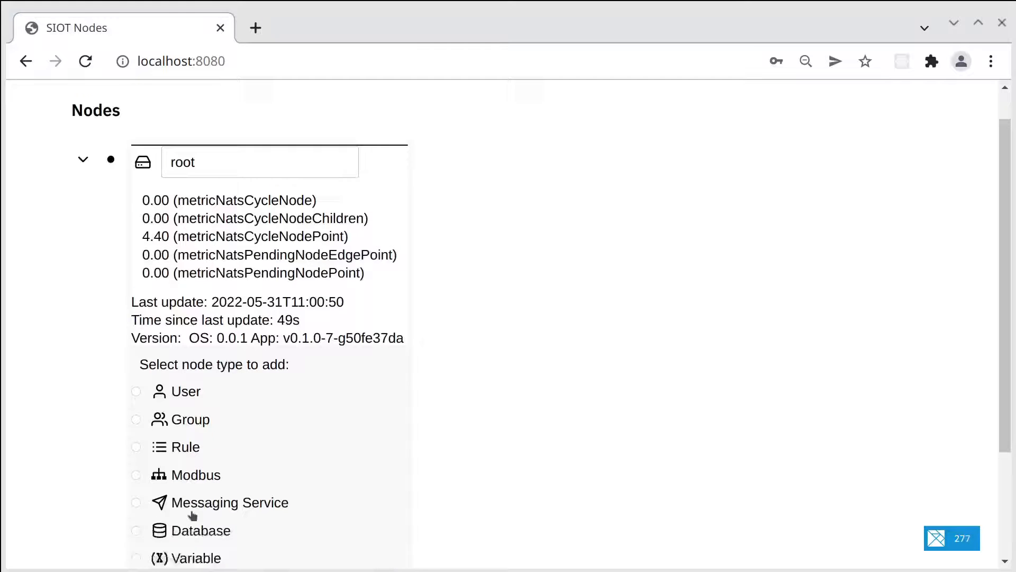
{"action": "left_click", "coordinate": [165, 550]}
{"action": "scroll", "coordinate": [297, 535], "scroll_direction": "down", "scroll_amount": 3}
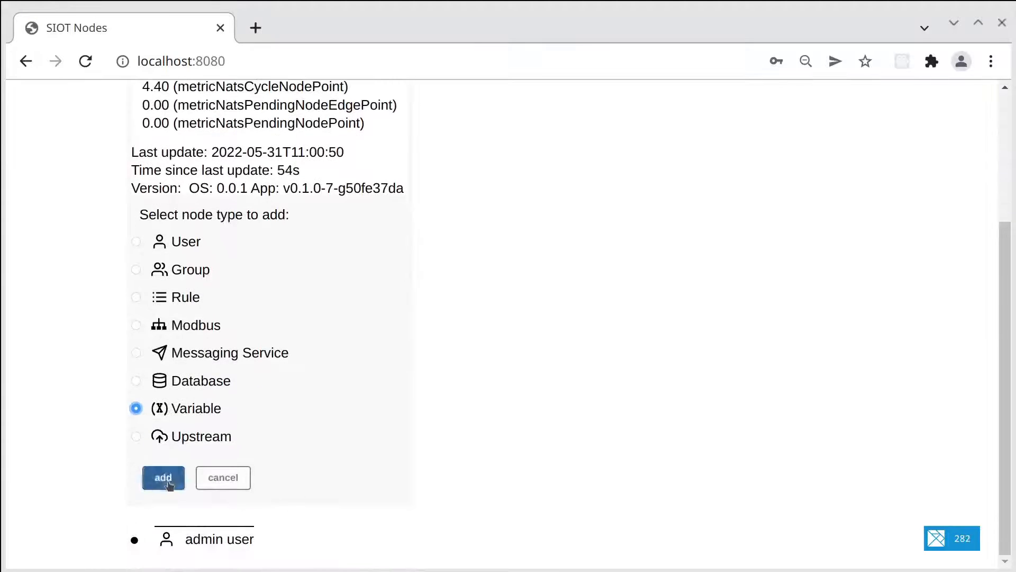
{"action": "left_click", "coordinate": [164, 479]}
Add a second Variable node under the root node
{"action": "left_click", "coordinate": [148, 415]}
{"action": "scroll", "coordinate": [142, 506], "scroll_direction": "down", "scroll_amount": 1}
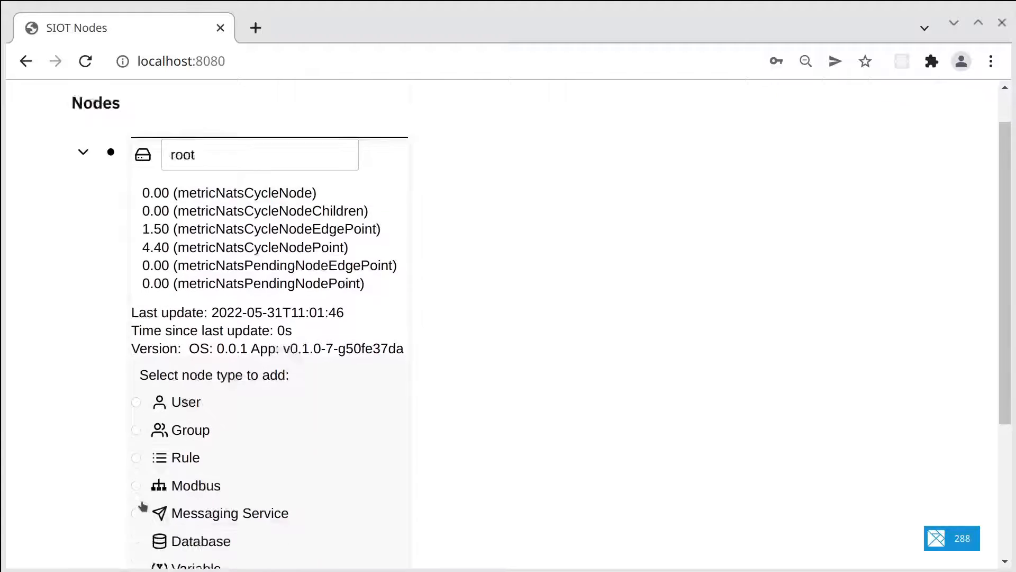
{"action": "scroll", "coordinate": [142, 507], "scroll_direction": "down", "scroll_amount": 2}
{"action": "left_click", "coordinate": [138, 465]}
{"action": "left_click", "coordinate": [161, 535]}
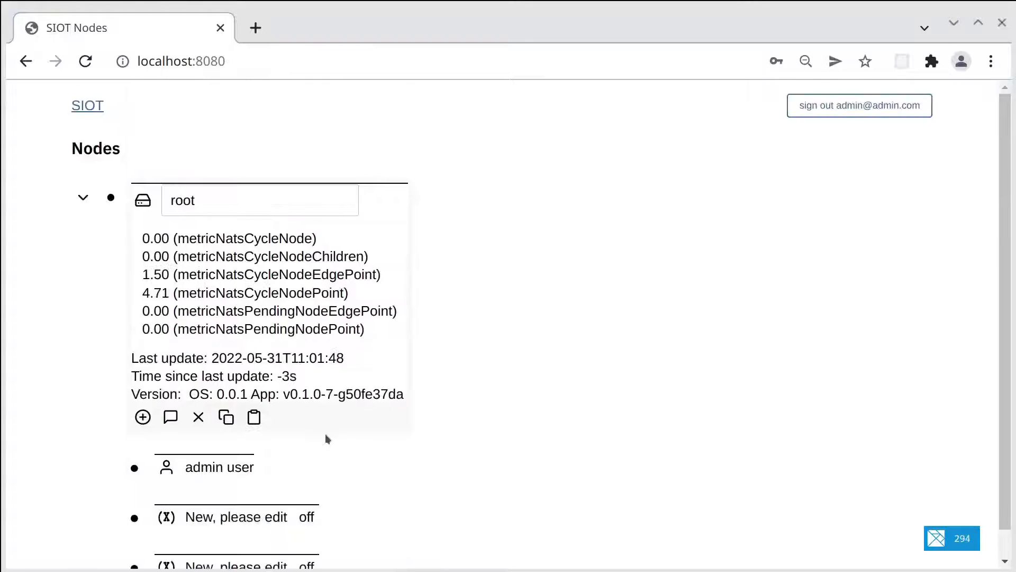
Set the first new variable's description to "var 1 (input)" and save it
{"action": "scroll", "coordinate": [325, 433], "scroll_direction": "down", "scroll_amount": 1}
{"action": "left_click", "coordinate": [132, 490]}
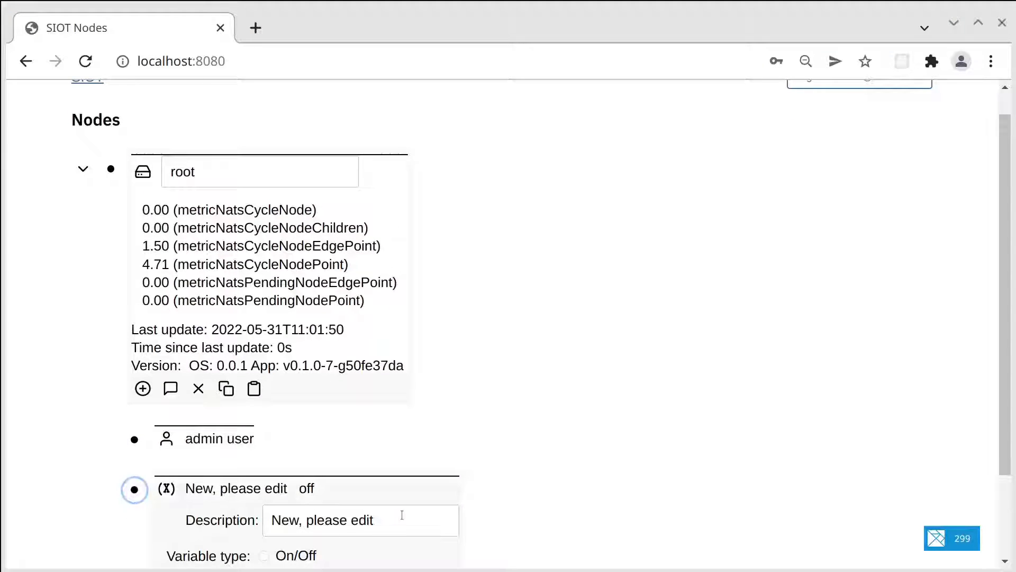
{"action": "left_click_drag", "start_coordinate": [403, 515], "coordinate": [268, 515]}
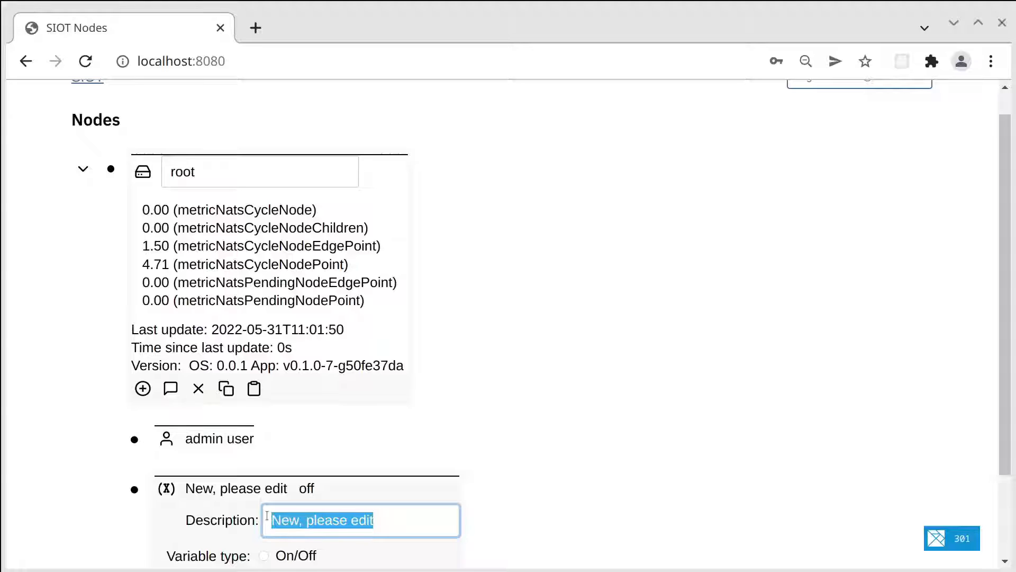
{"action": "type", "text": "var 1 "}
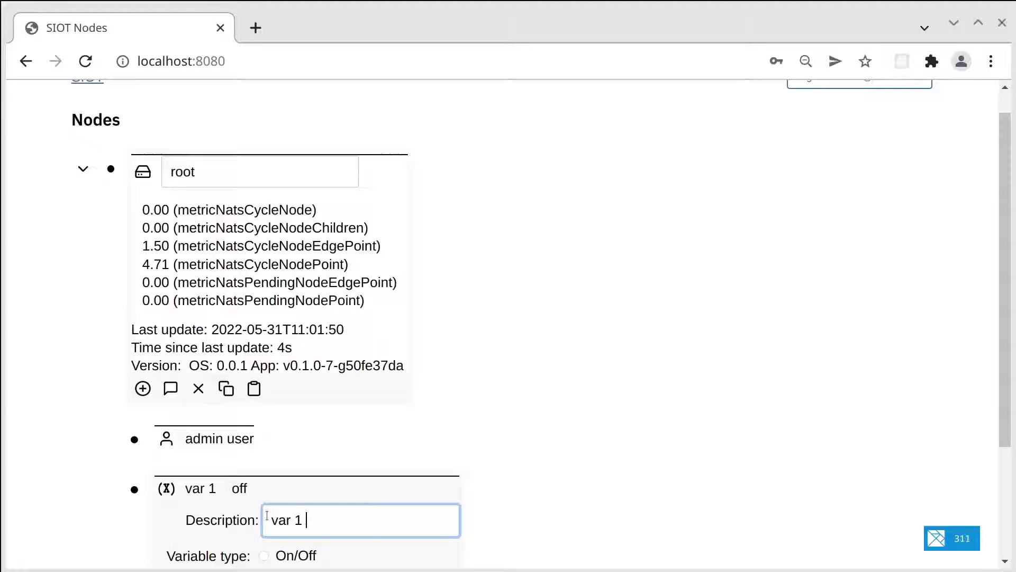
{"action": "type", "text": "(input)"}
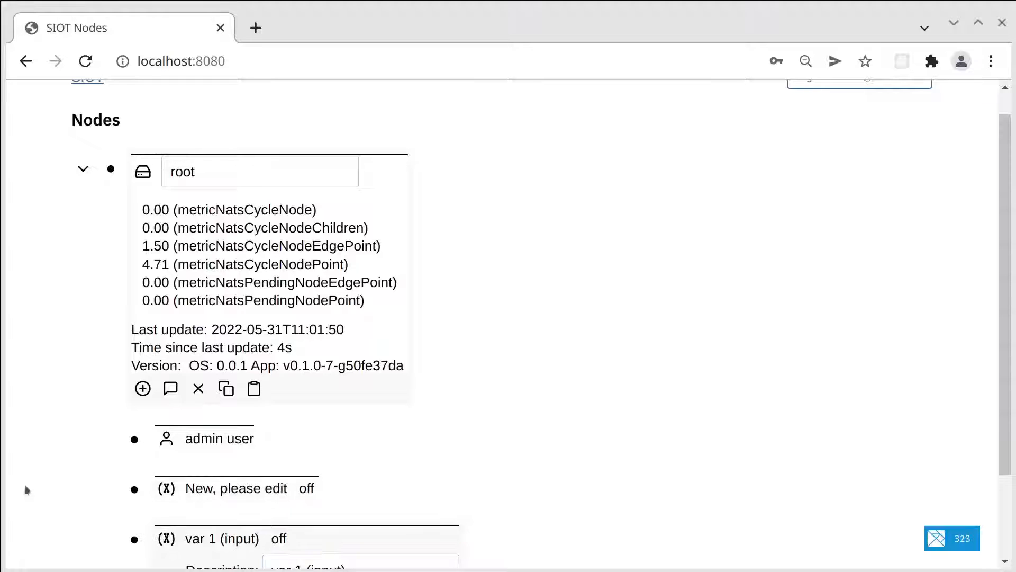
Describe the remaining new variable as "var 2 (output" with the On/Off variable type, and save it
{"action": "scroll", "coordinate": [201, 497], "scroll_direction": "down", "scroll_amount": 2}
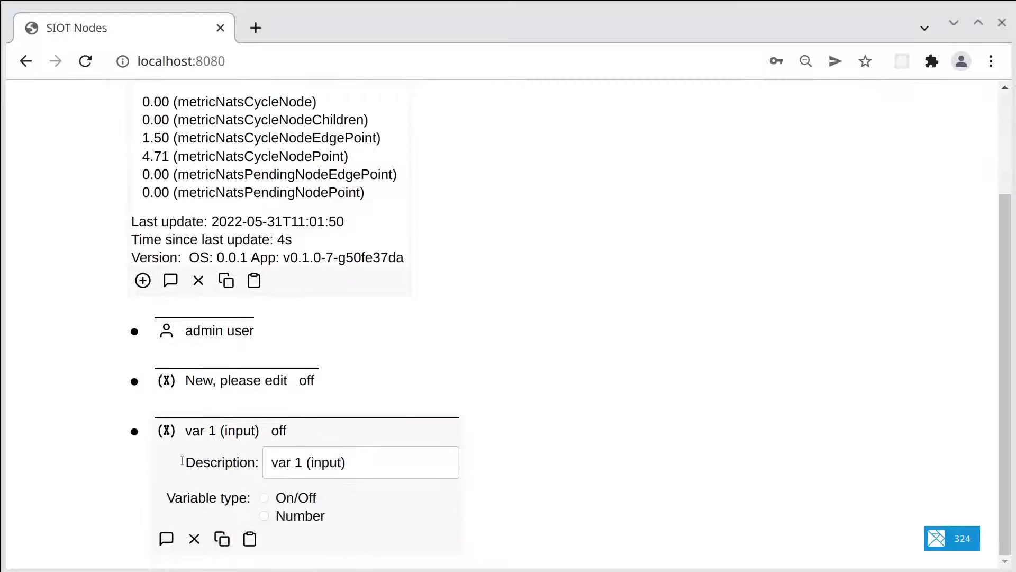
{"action": "left_click", "coordinate": [136, 382]}
{"action": "type", "text": "v"}
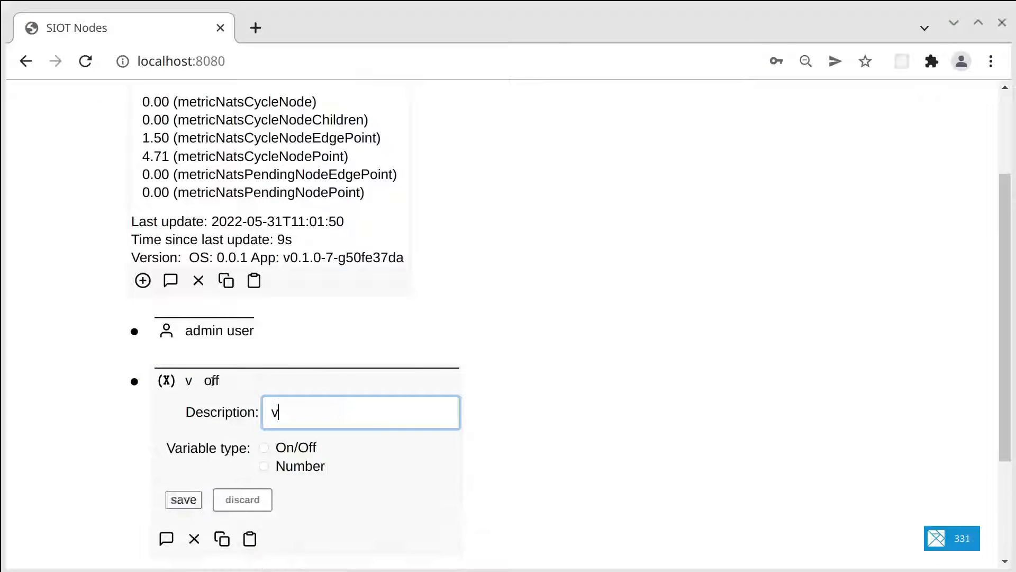
{"action": "type", "text": "ar 2 (output"}
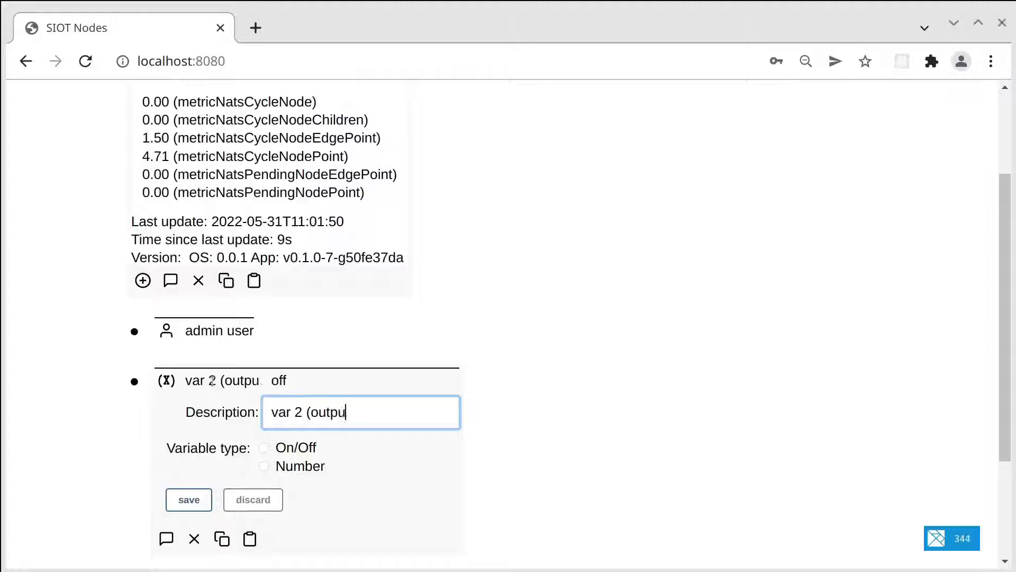
{"action": "left_click", "coordinate": [265, 447]}
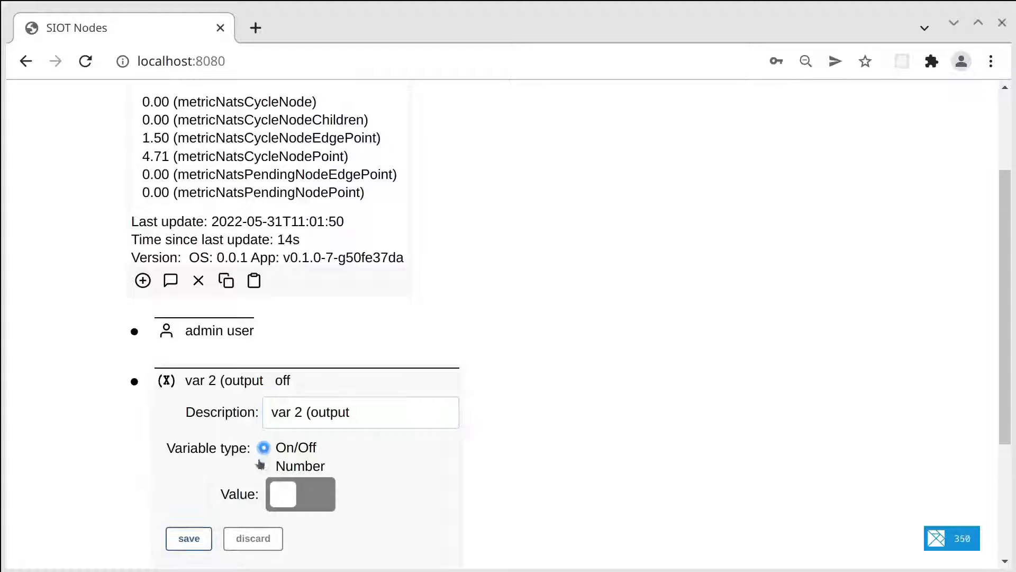
{"action": "left_click", "coordinate": [206, 530]}
Set the variable type of "var 1 (input)" to On/Off, save it, and collapse both variable nodes
{"action": "left_click", "coordinate": [134, 382]}
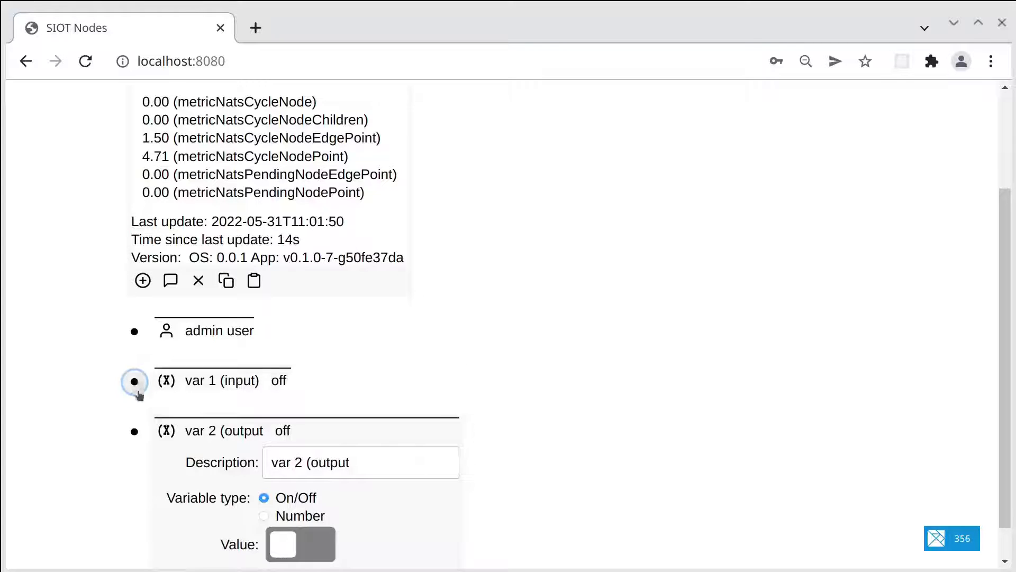
{"action": "left_click", "coordinate": [134, 381]}
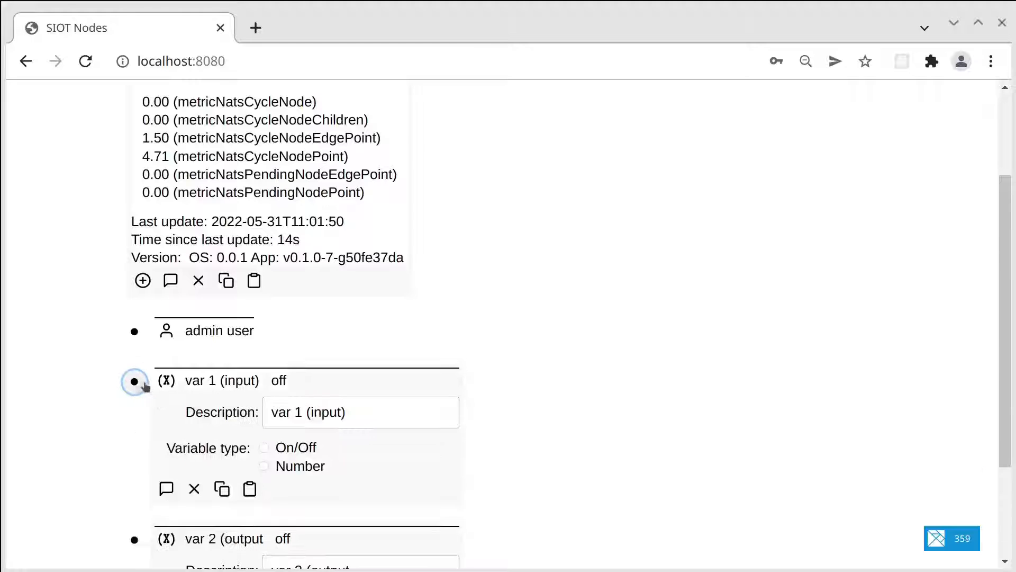
{"action": "left_click", "coordinate": [264, 448]}
{"action": "left_click", "coordinate": [189, 538]}
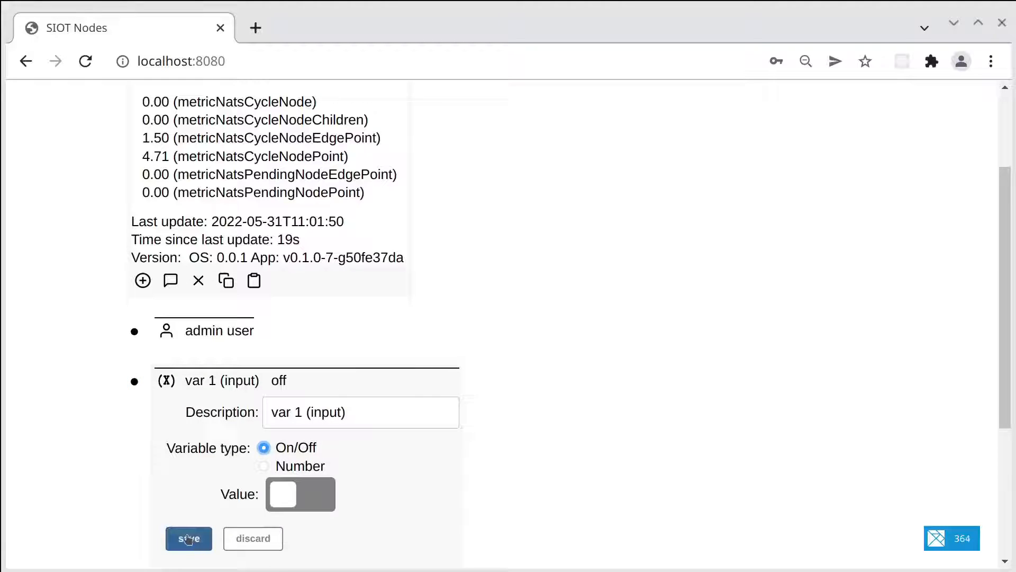
{"action": "left_click", "coordinate": [134, 381]}
{"action": "left_click", "coordinate": [135, 431]}
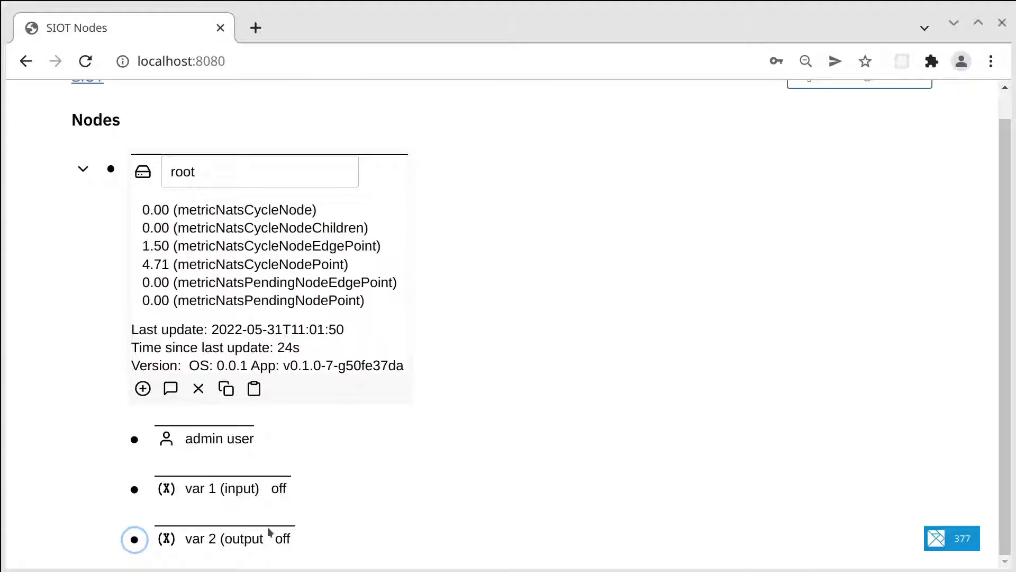
Correct the second variable's description to "var 2 (output)", save it, and collapse the node
{"action": "left_click", "coordinate": [134, 539]}
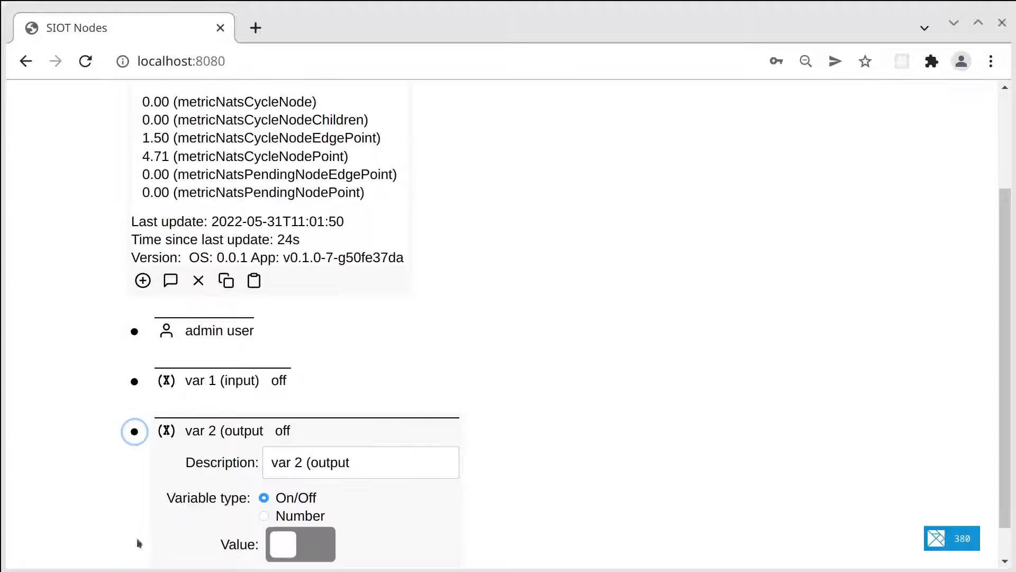
{"action": "left_click", "coordinate": [351, 476]}
{"action": "type", "text": ")"}
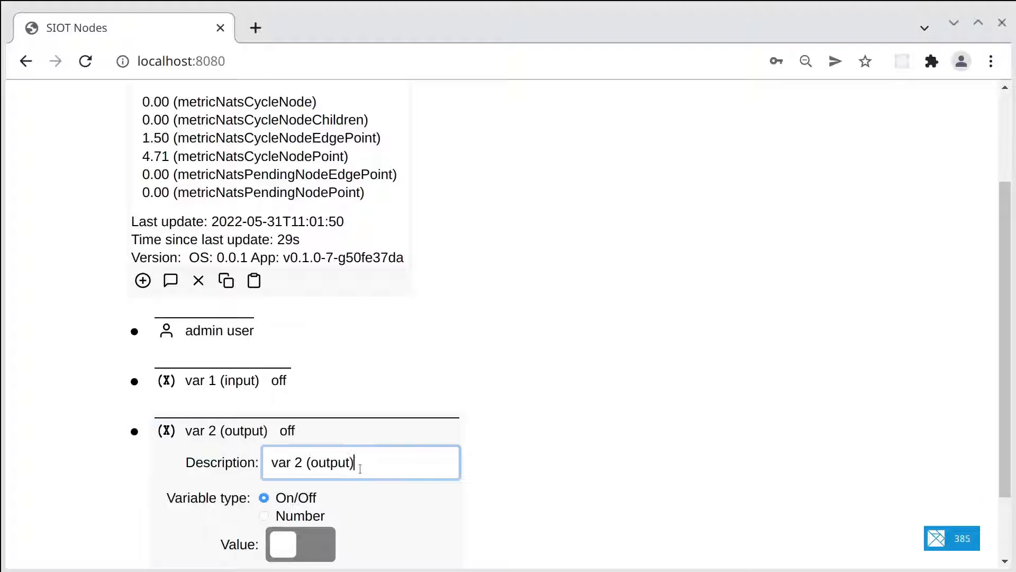
{"action": "scroll", "coordinate": [159, 511], "scroll_direction": "down", "scroll_amount": 2}
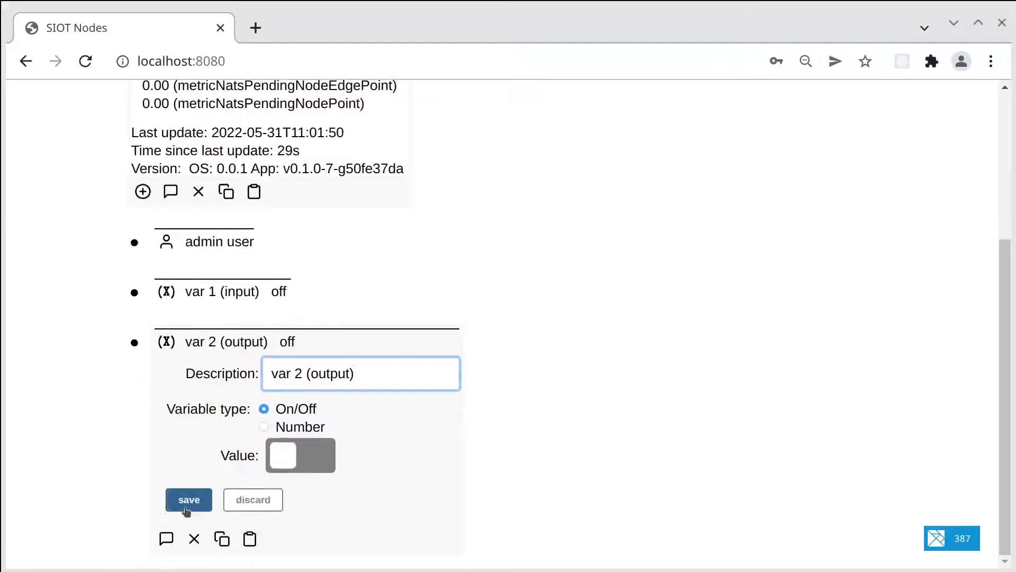
{"action": "left_click", "coordinate": [175, 502]}
{"action": "left_click", "coordinate": [134, 392]}
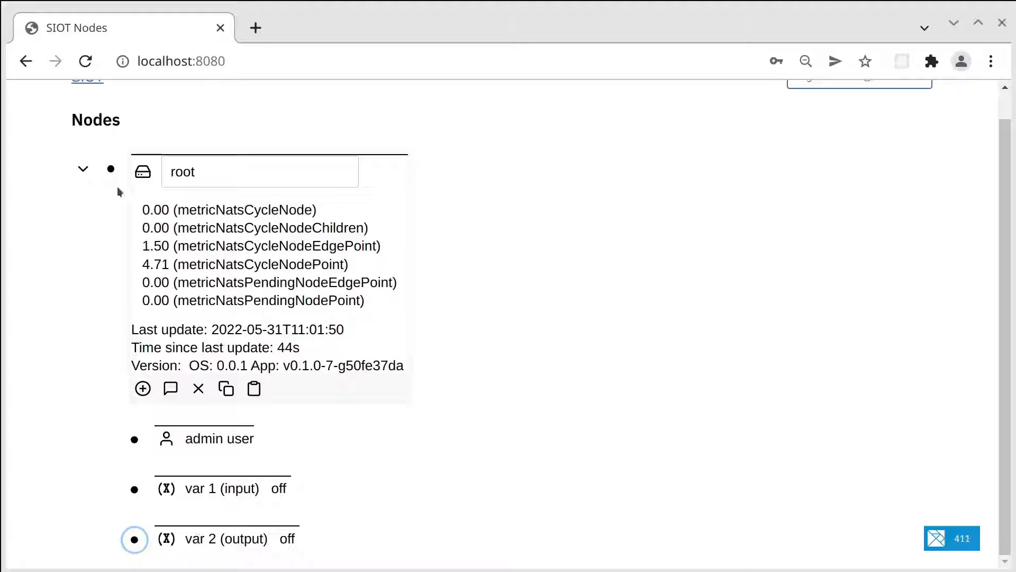
Add a Rule node under the root node
{"action": "left_click", "coordinate": [142, 388]}
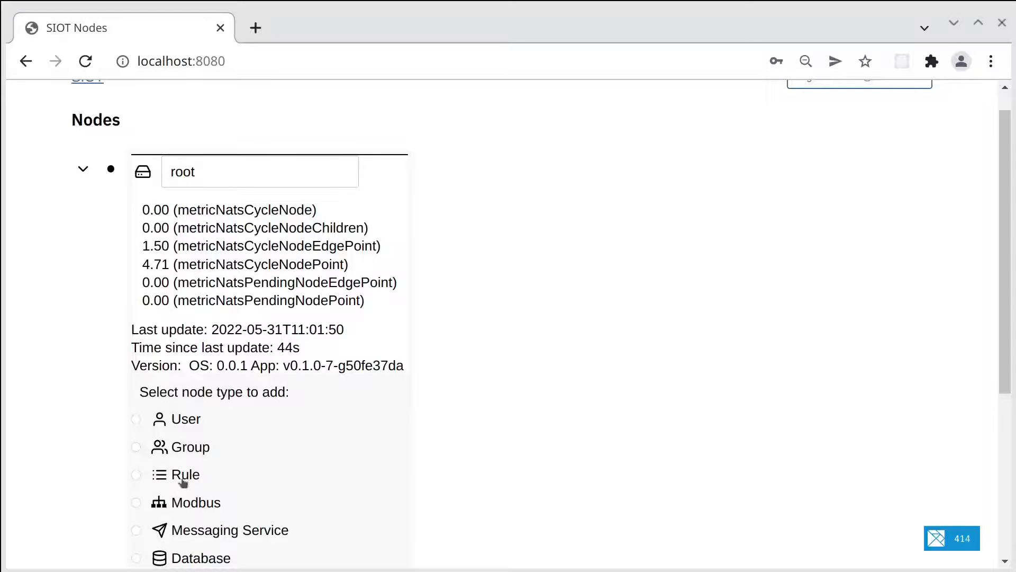
{"action": "left_click", "coordinate": [137, 475]}
{"action": "scroll", "coordinate": [232, 516], "scroll_direction": "down", "scroll_amount": 1}
{"action": "scroll", "coordinate": [231, 516], "scroll_direction": "down", "scroll_amount": 3}
{"action": "left_click", "coordinate": [161, 506]}
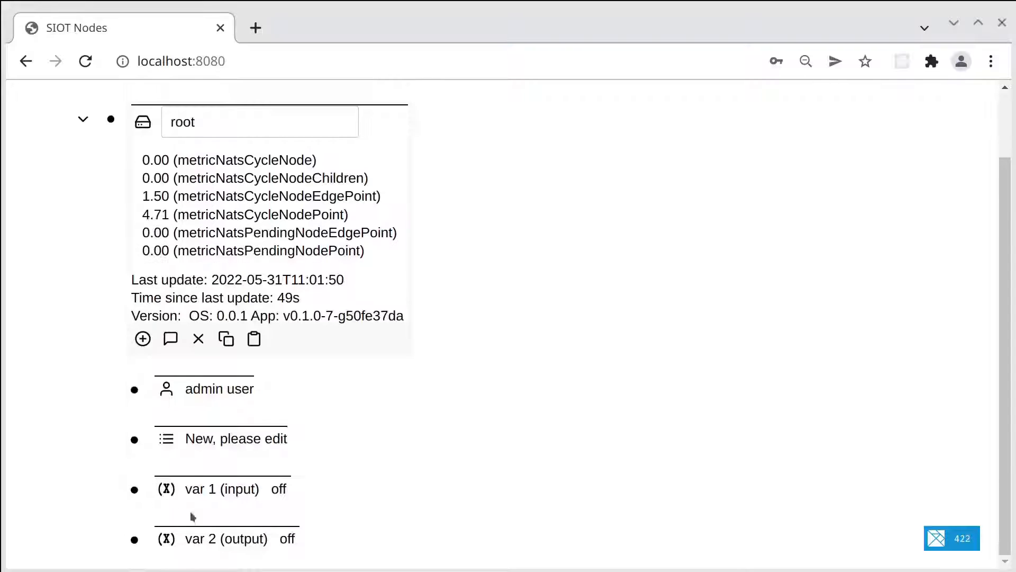
Set the new rule's description to "rule" and save it
{"action": "left_click", "coordinate": [134, 440]}
{"action": "left_click", "coordinate": [379, 467]}
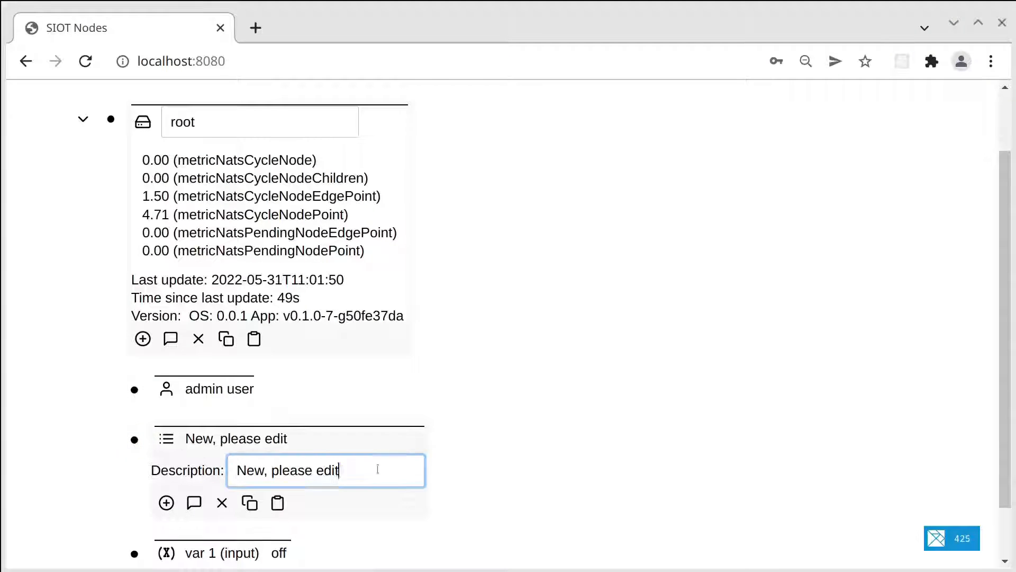
{"action": "left_click_drag", "start_coordinate": [379, 467], "coordinate": [203, 433]}
{"action": "type", "text": "rule"}
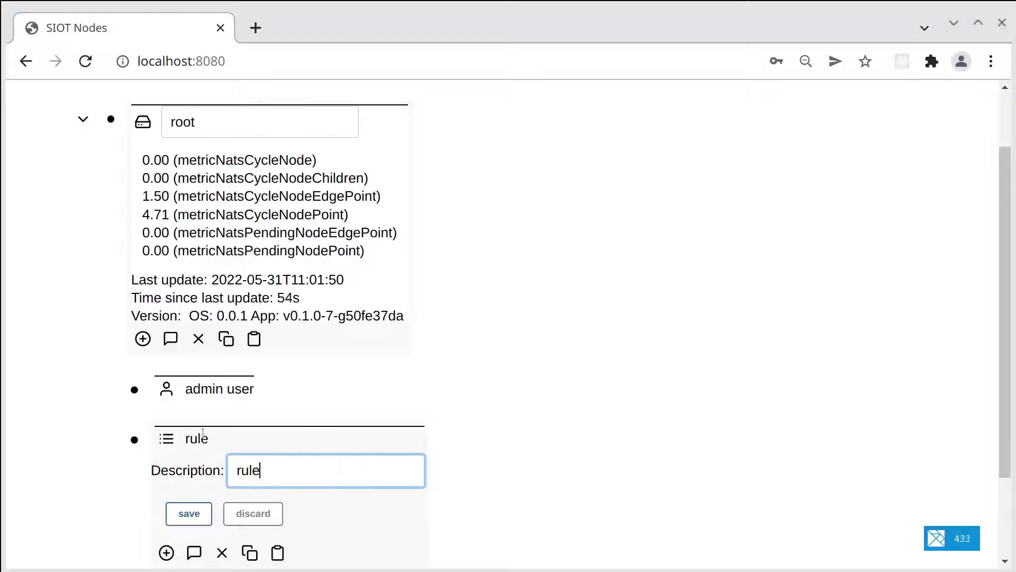
{"action": "left_click", "coordinate": [189, 514]}
Add a Condition node to the rule
{"action": "left_click", "coordinate": [166, 501]}
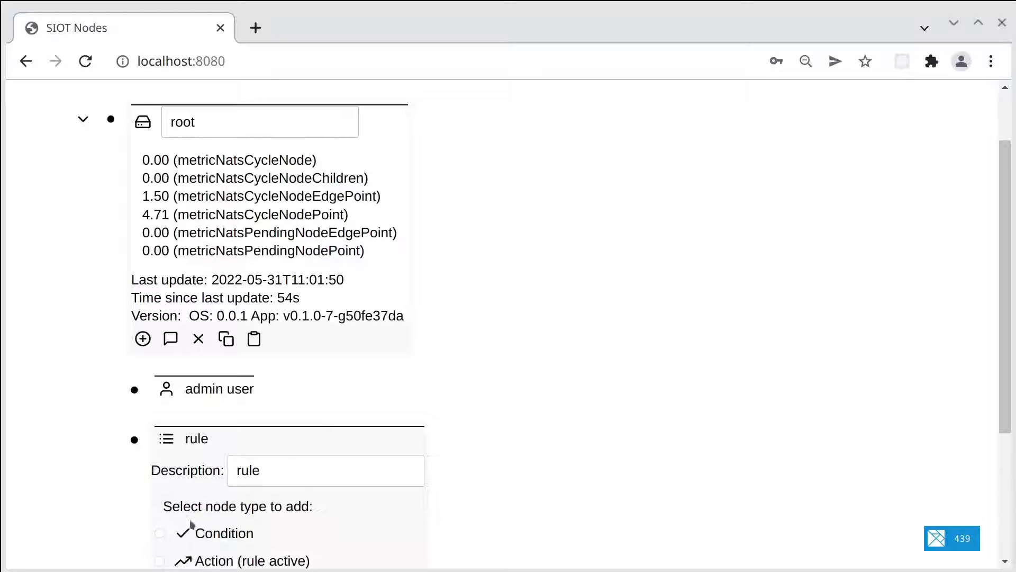
{"action": "left_click", "coordinate": [175, 538]}
{"action": "scroll", "coordinate": [417, 506], "scroll_direction": "down", "scroll_amount": 2}
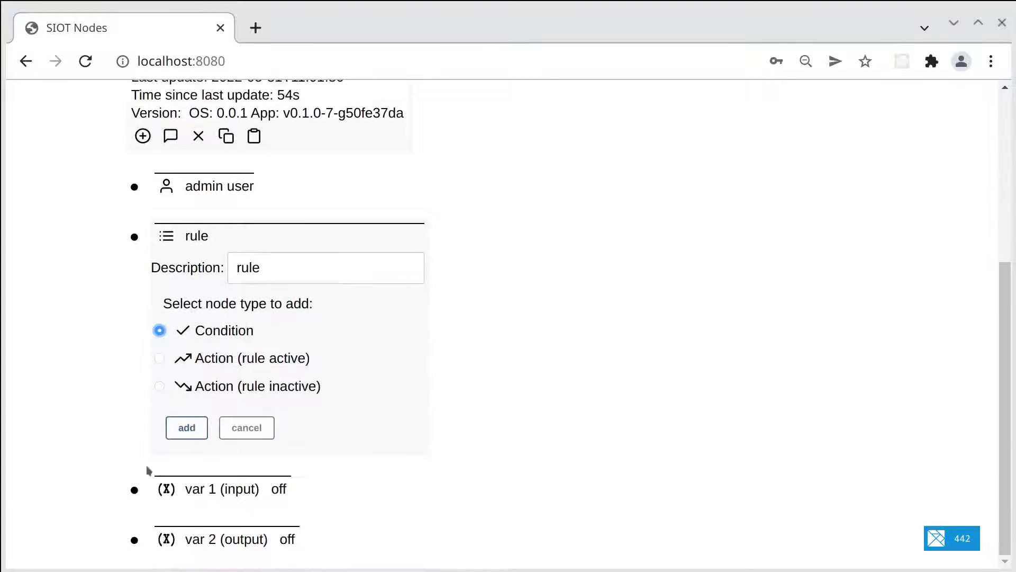
{"action": "left_click", "coordinate": [186, 426]}
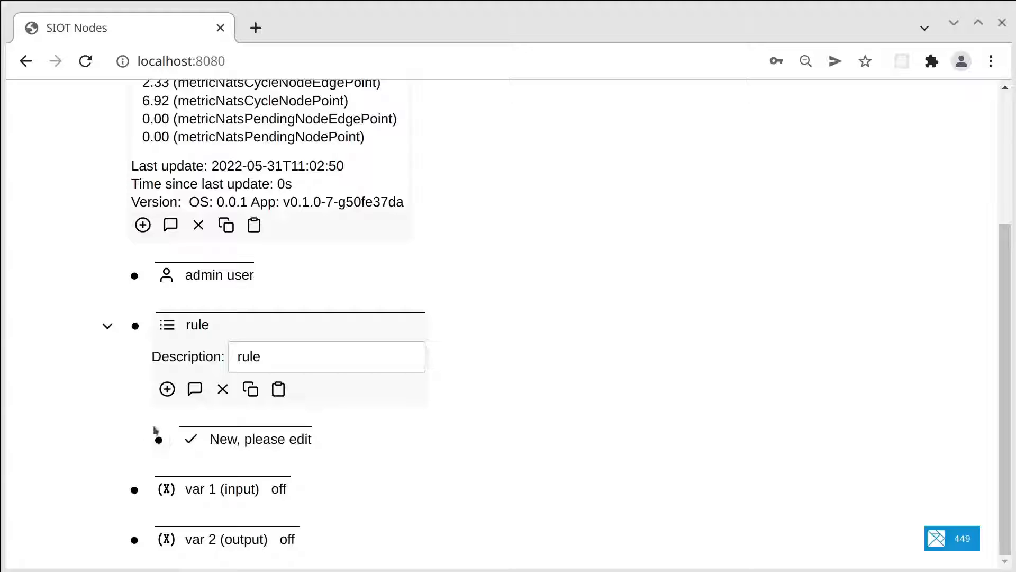
Describe the new condition as "var 1 is on" and set its type to point value
{"action": "left_click", "coordinate": [160, 441]}
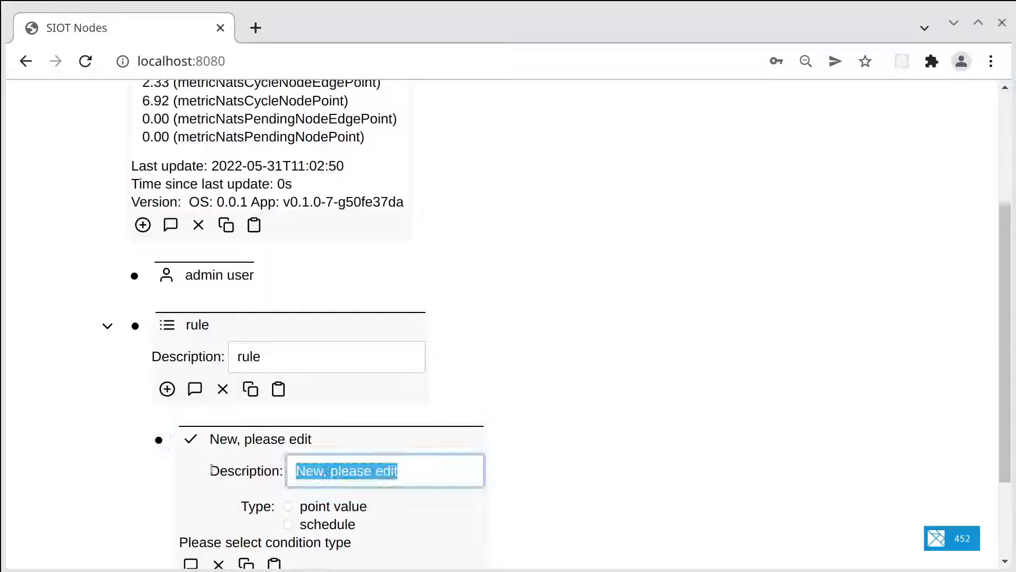
{"action": "type", "text": "var 1"}
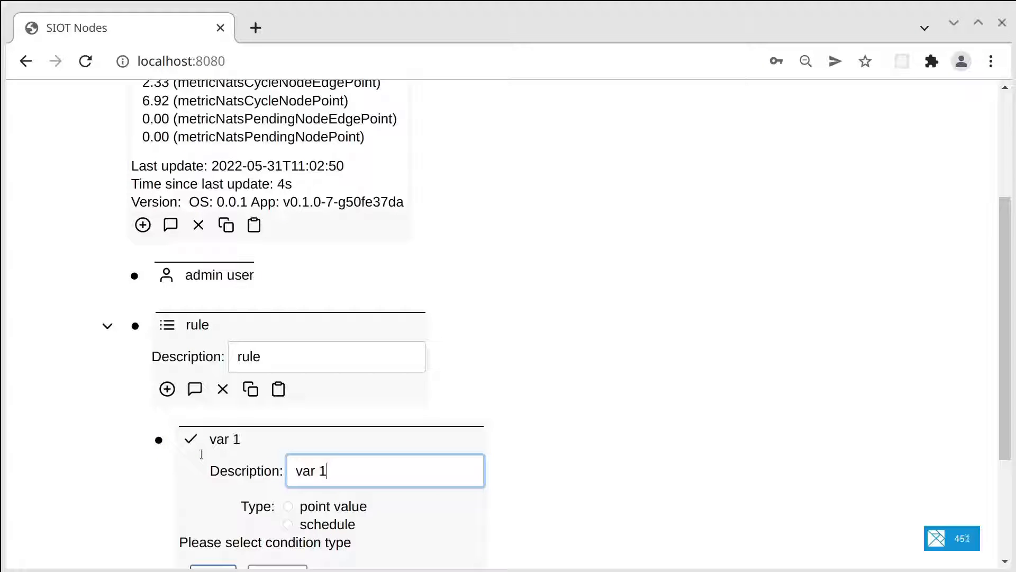
{"action": "type", "text": " is on"}
{"action": "left_click", "coordinate": [288, 506]}
Set the condition's point type to value and point value type to on/off, with the point value switched on
{"action": "scroll", "coordinate": [659, 442], "scroll_direction": "down", "scroll_amount": 5}
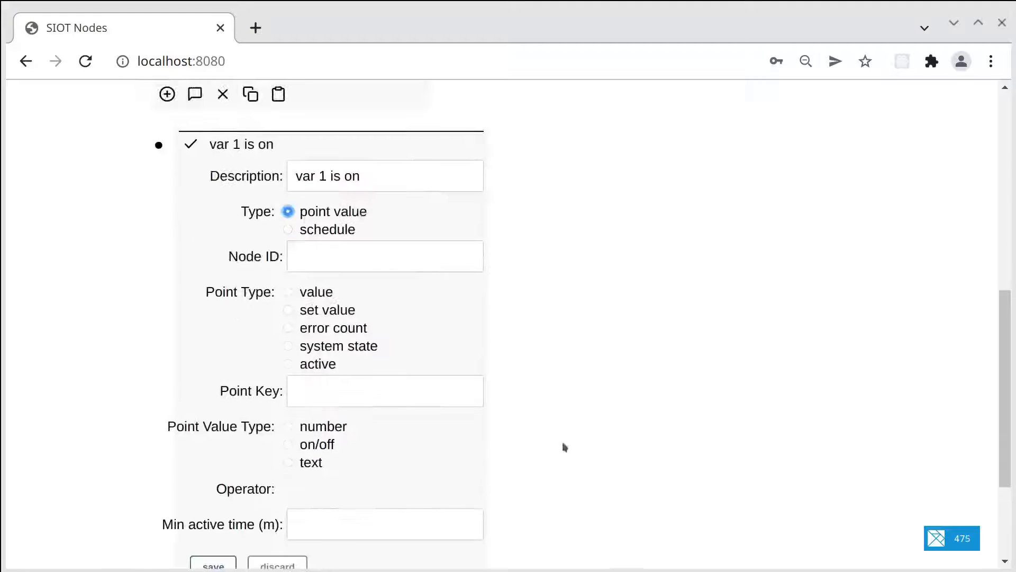
{"action": "left_click", "coordinate": [288, 293]}
{"action": "left_click", "coordinate": [288, 446]}
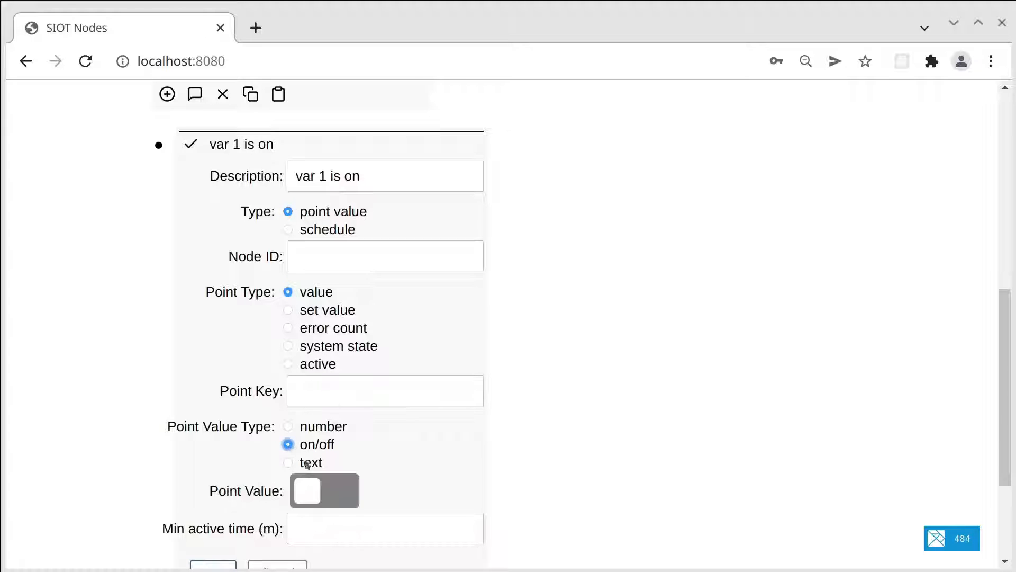
{"action": "left_click", "coordinate": [342, 491]}
{"action": "scroll", "coordinate": [515, 475], "scroll_direction": "down", "scroll_amount": 2}
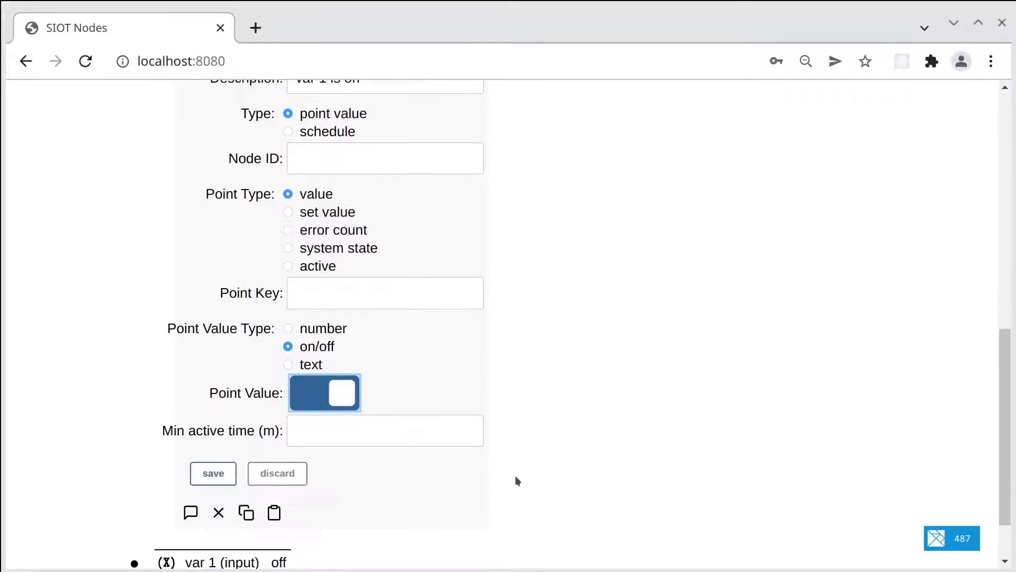
Expand the var 1 (input) variable node and copy it for use as the condition's node ID
{"action": "scroll", "coordinate": [515, 475], "scroll_direction": "up", "scroll_amount": 1}
{"action": "scroll", "coordinate": [516, 476], "scroll_direction": "up", "scroll_amount": 1}
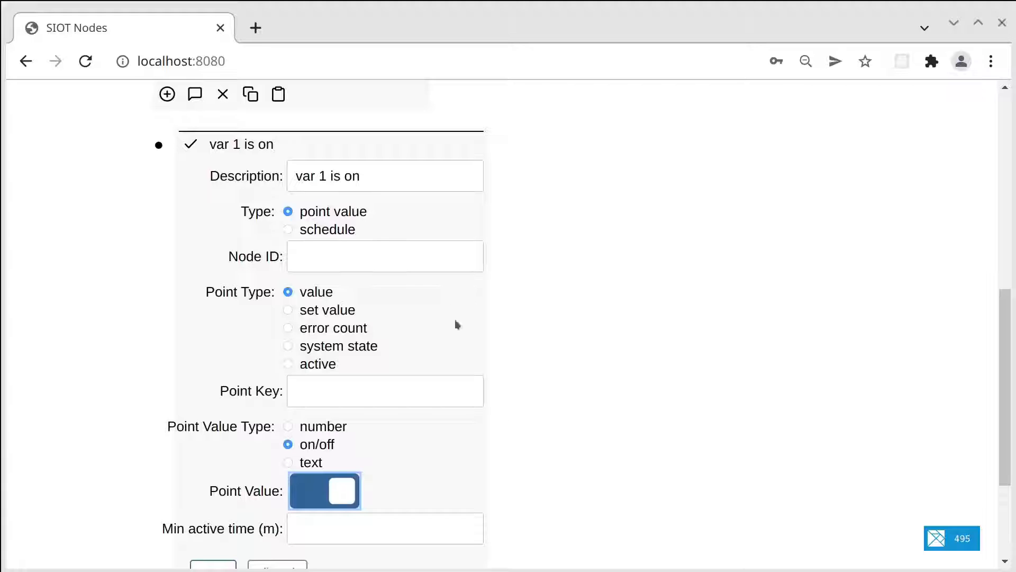
{"action": "left_click", "coordinate": [352, 256]}
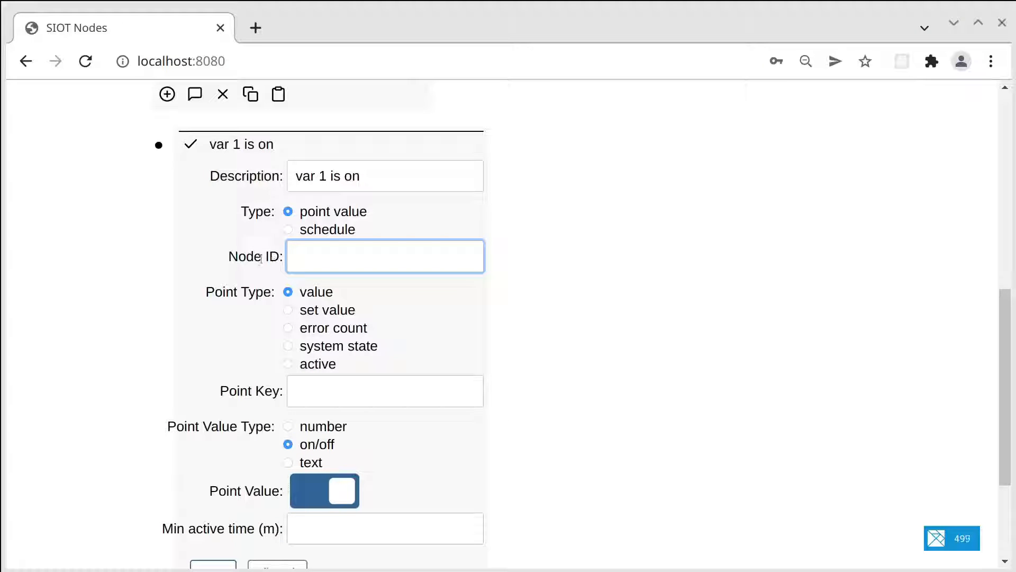
{"action": "scroll", "coordinate": [607, 356], "scroll_direction": "down", "scroll_amount": 3}
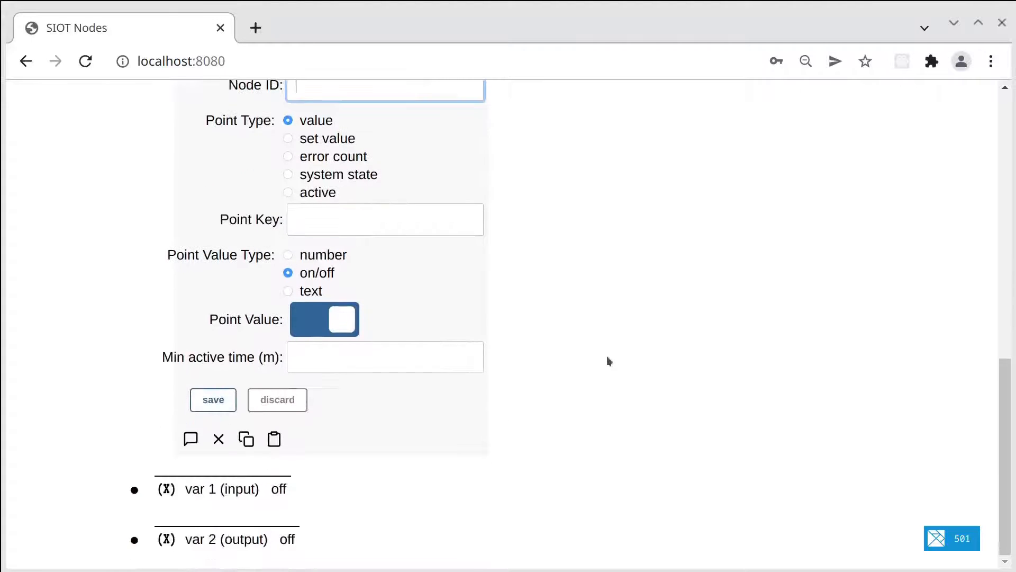
{"action": "left_click", "coordinate": [134, 489]}
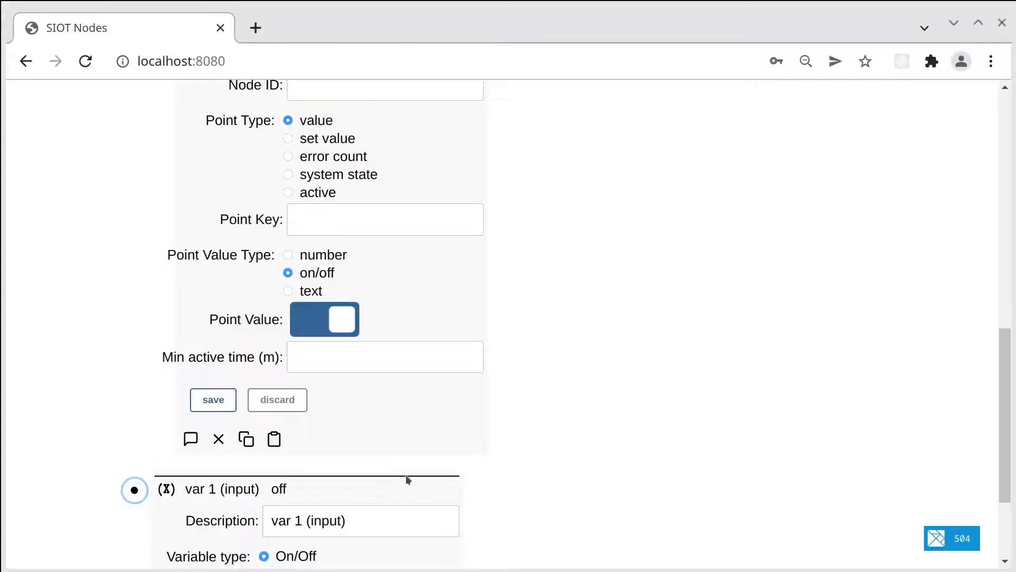
{"action": "scroll", "coordinate": [408, 478], "scroll_direction": "down", "scroll_amount": 3}
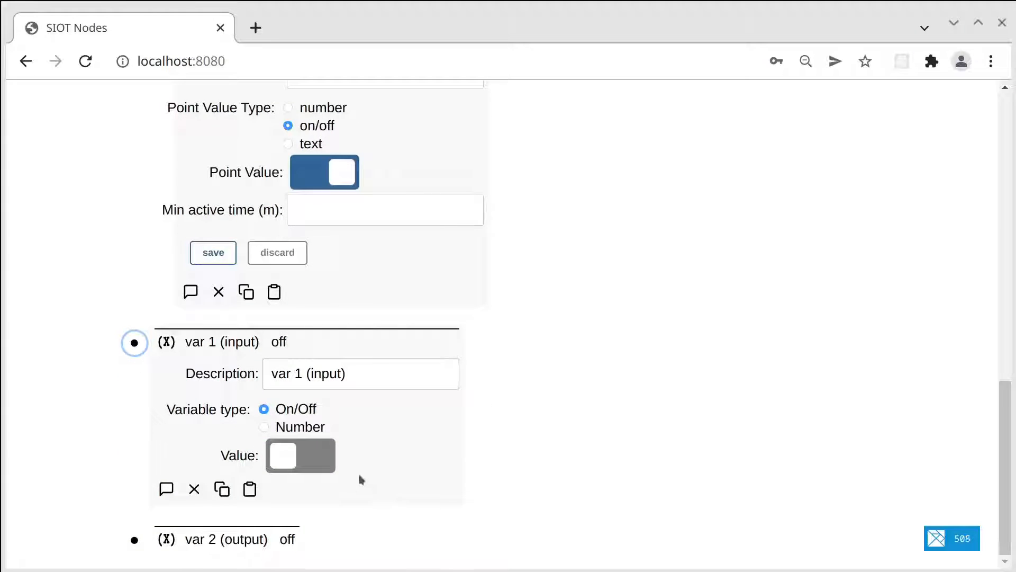
{"action": "scroll", "coordinate": [381, 481], "scroll_direction": "up", "scroll_amount": 3}
{"action": "scroll", "coordinate": [381, 481], "scroll_direction": "down", "scroll_amount": 3}
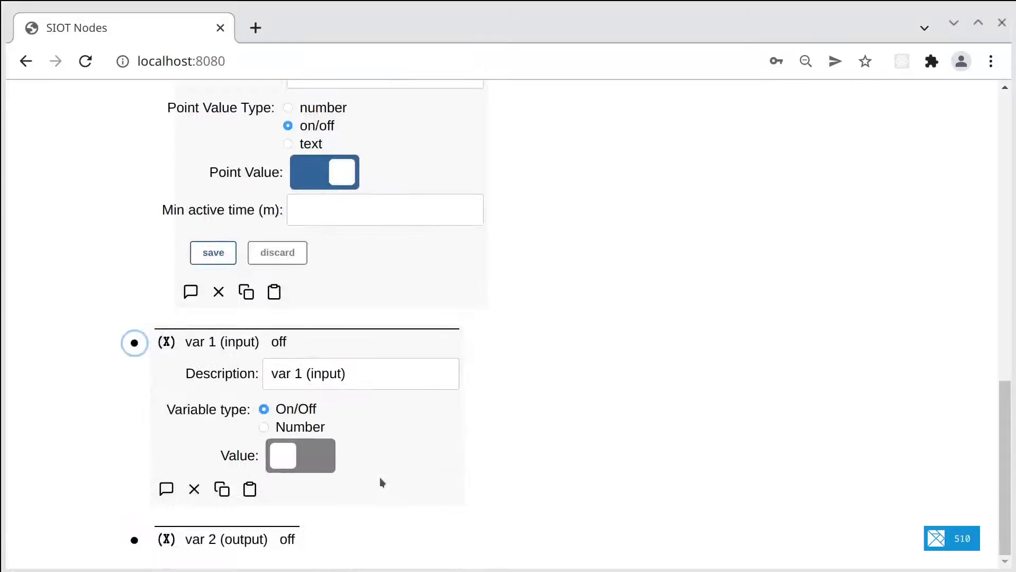
{"action": "left_click", "coordinate": [222, 491]}
Collapse the root node's details while leaving its child nodes expanded
{"action": "scroll", "coordinate": [508, 466], "scroll_direction": "up", "scroll_amount": 10}
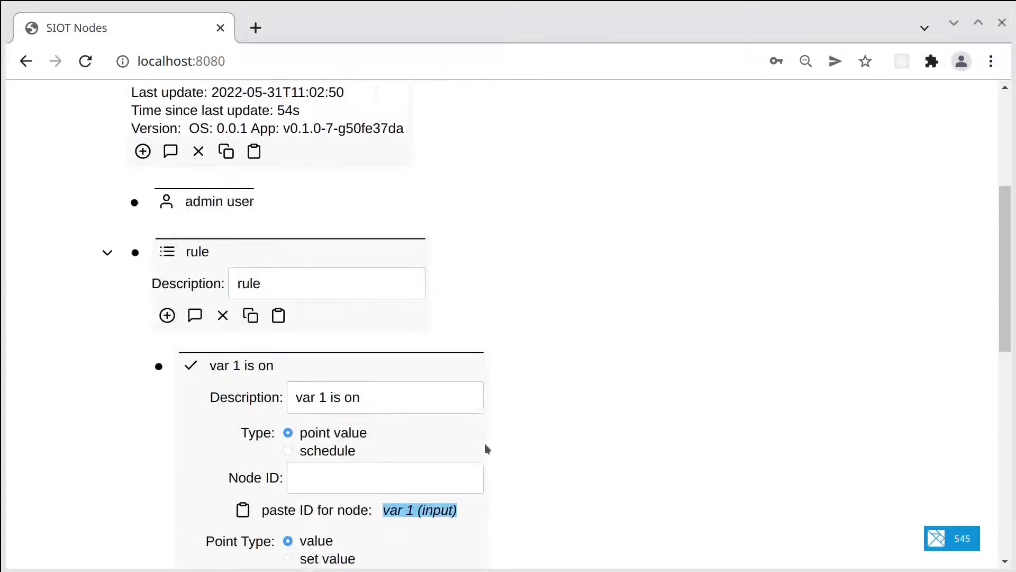
{"action": "scroll", "coordinate": [504, 392], "scroll_direction": "up", "scroll_amount": 5}
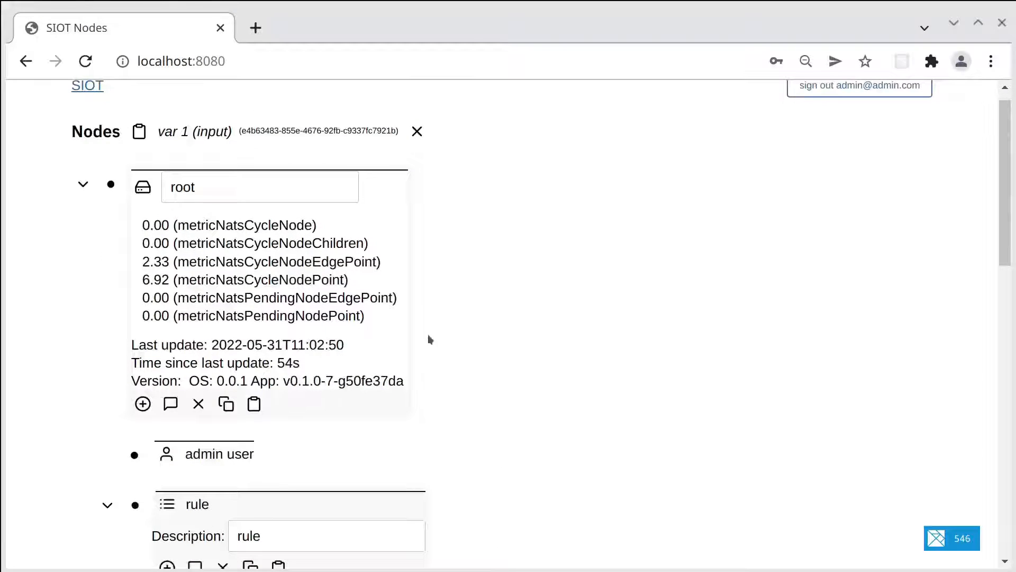
{"action": "left_click", "coordinate": [83, 185]}
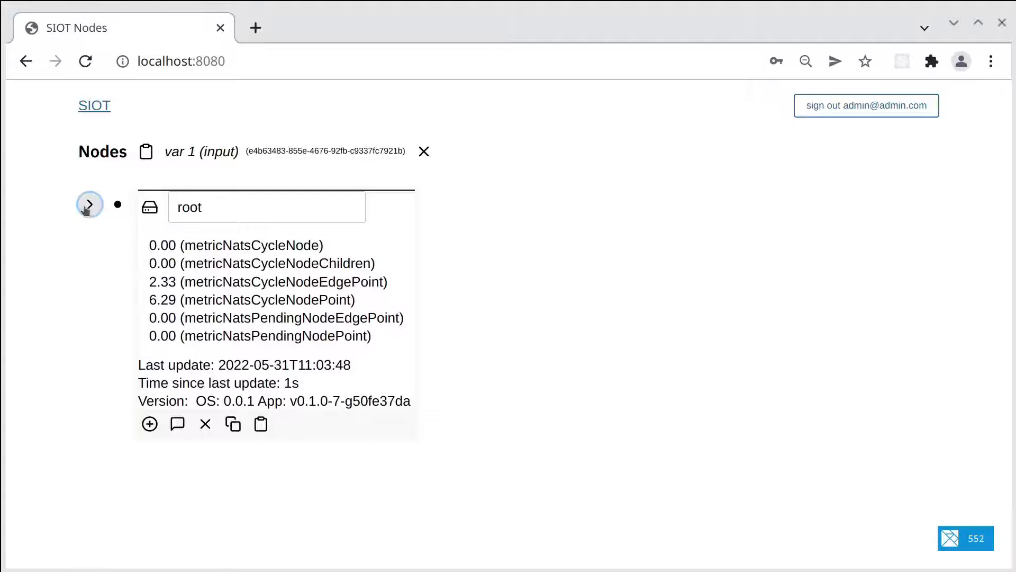
{"action": "left_click", "coordinate": [116, 204]}
{"action": "left_click", "coordinate": [88, 205]}
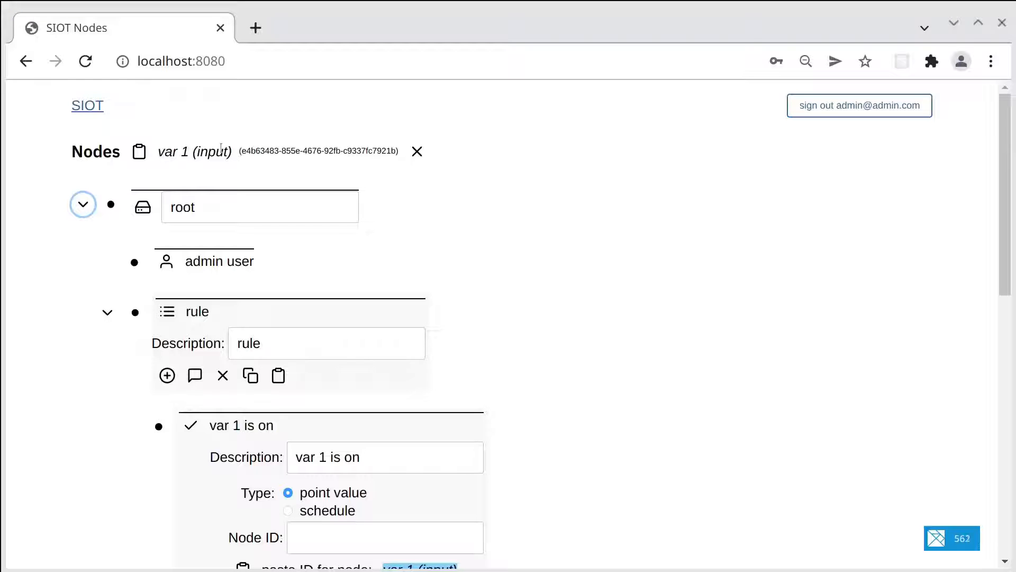
Paste the copied var 1 (input) ID as the condition's node ID and save the condition
{"action": "scroll", "coordinate": [368, 325], "scroll_direction": "down", "scroll_amount": 6}
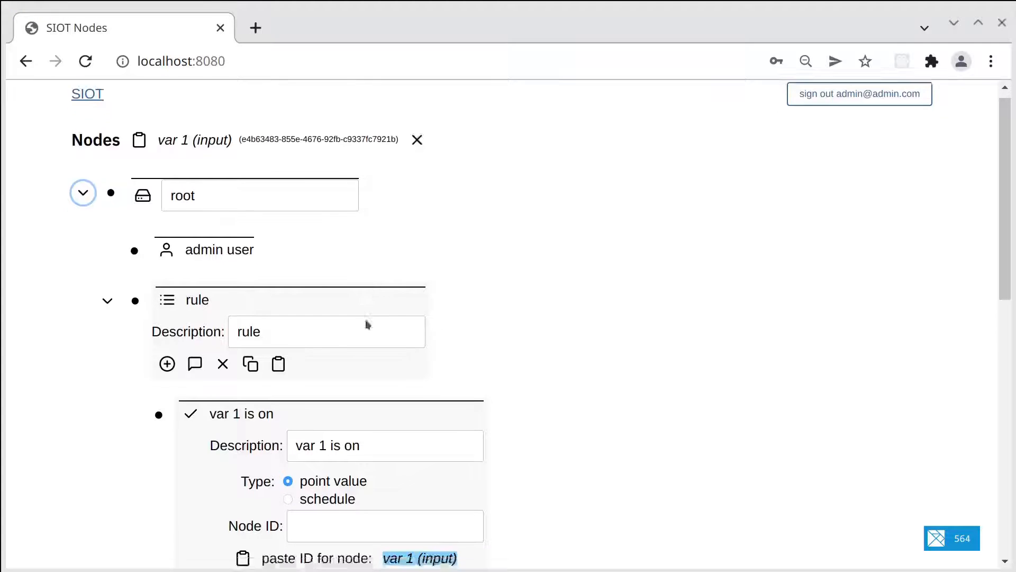
{"action": "scroll", "coordinate": [413, 395], "scroll_direction": "down", "scroll_amount": 1}
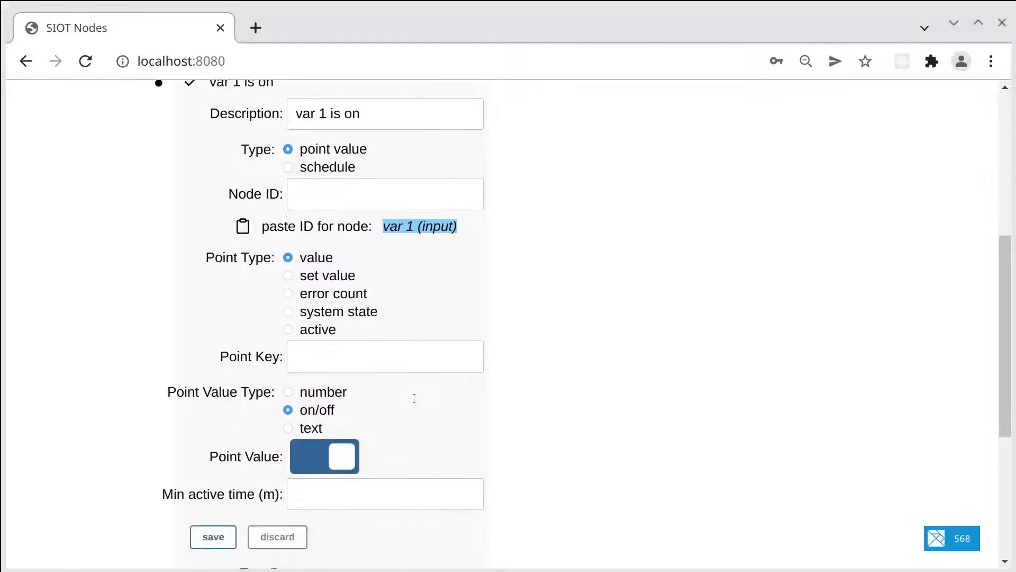
{"action": "scroll", "coordinate": [411, 398], "scroll_direction": "up", "scroll_amount": 4}
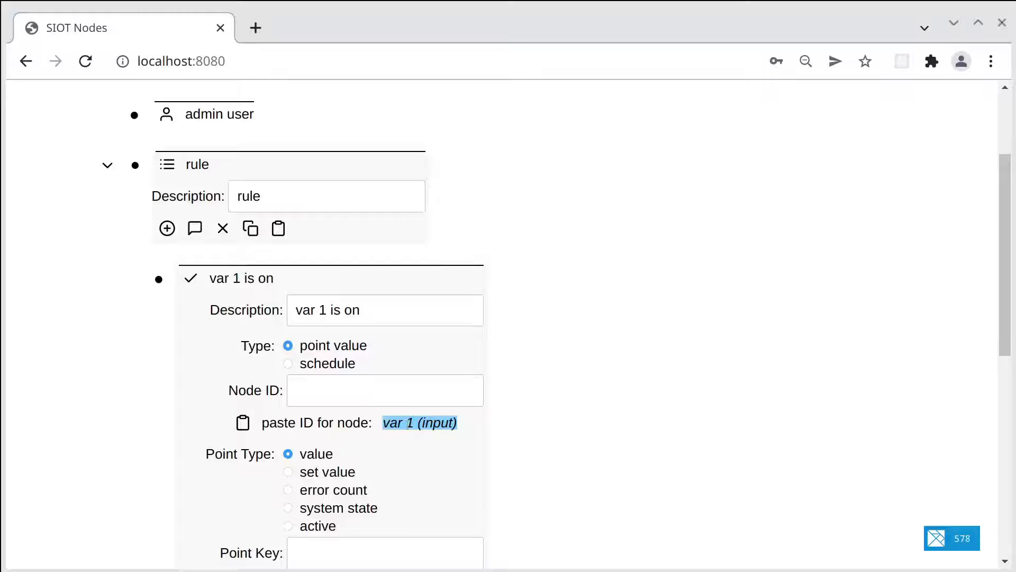
{"action": "left_click", "coordinate": [243, 423]}
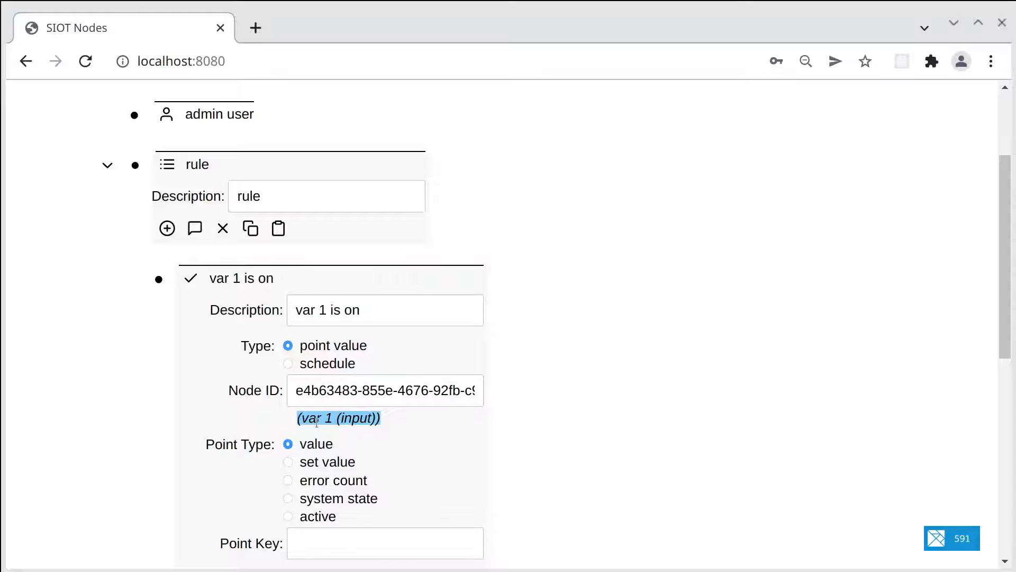
{"action": "scroll", "coordinate": [316, 418], "scroll_direction": "down", "scroll_amount": 3}
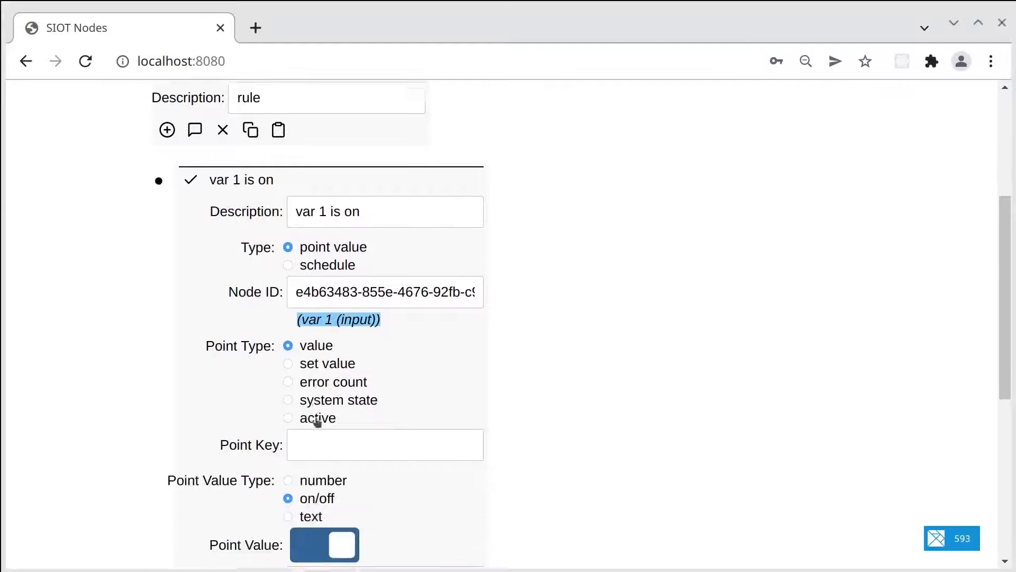
{"action": "scroll", "coordinate": [339, 262], "scroll_direction": "down", "scroll_amount": 1}
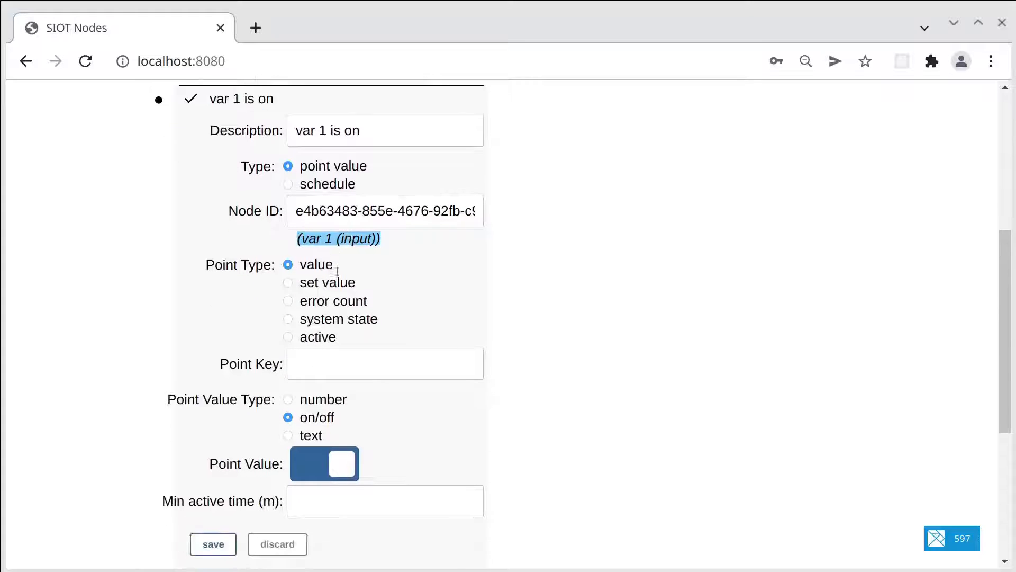
{"action": "left_click", "coordinate": [211, 522]}
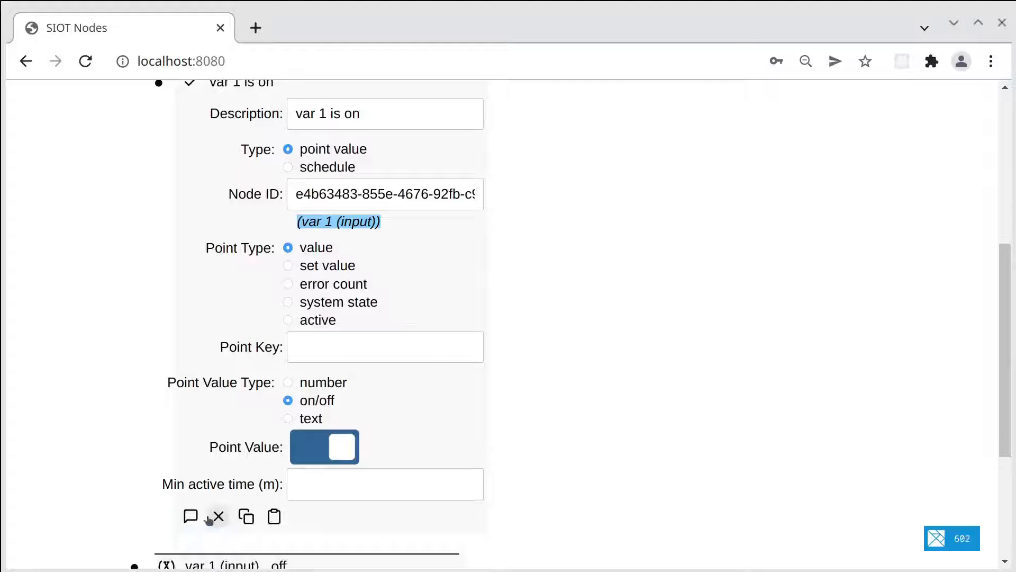
Collapse the "var 1 is on" condition and add an Action (rule active) node to the rule
{"action": "scroll", "coordinate": [443, 337], "scroll_direction": "up", "scroll_amount": 2}
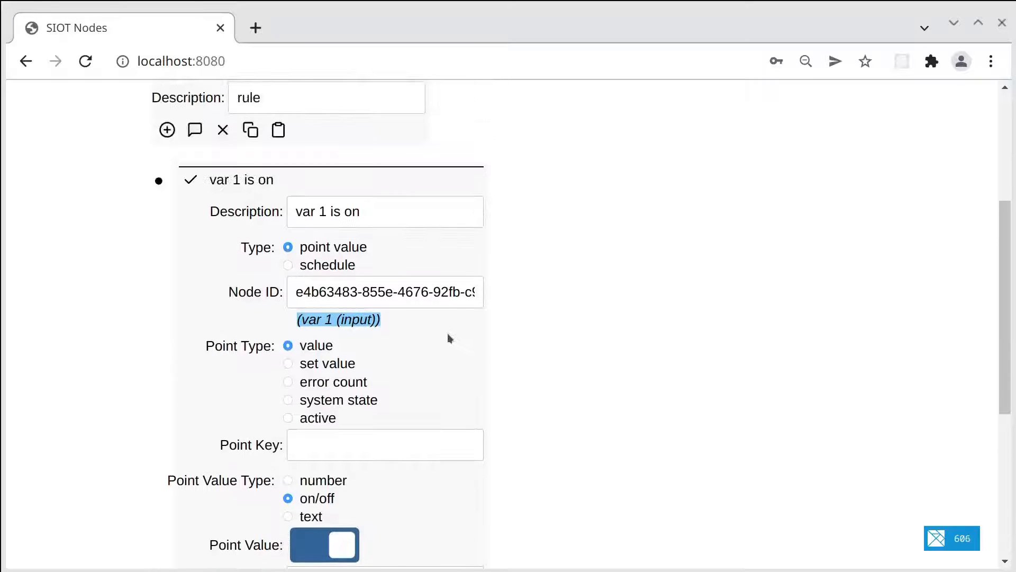
{"action": "left_click", "coordinate": [165, 192]}
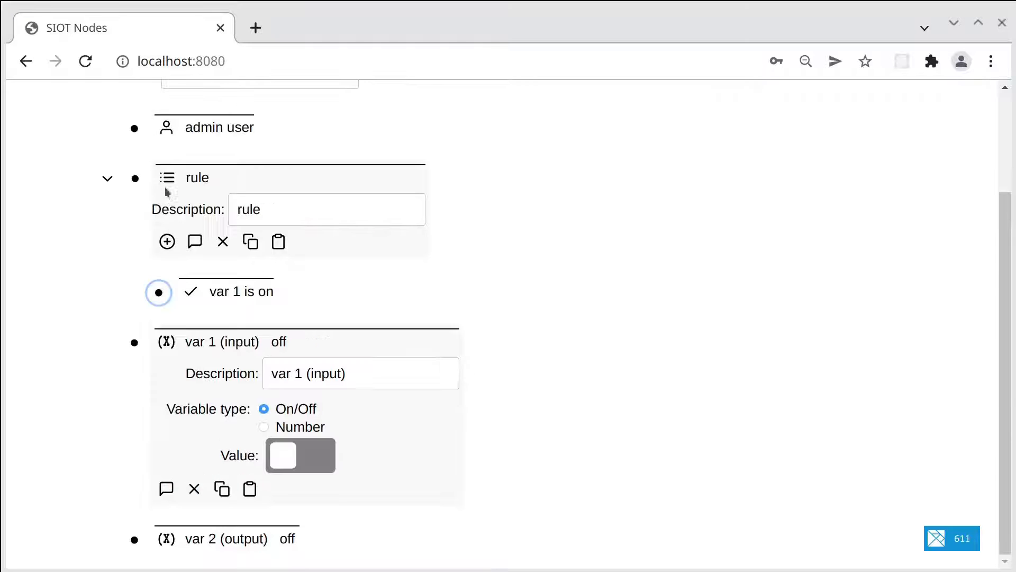
{"action": "left_click", "coordinate": [167, 241]}
{"action": "left_click", "coordinate": [162, 302]}
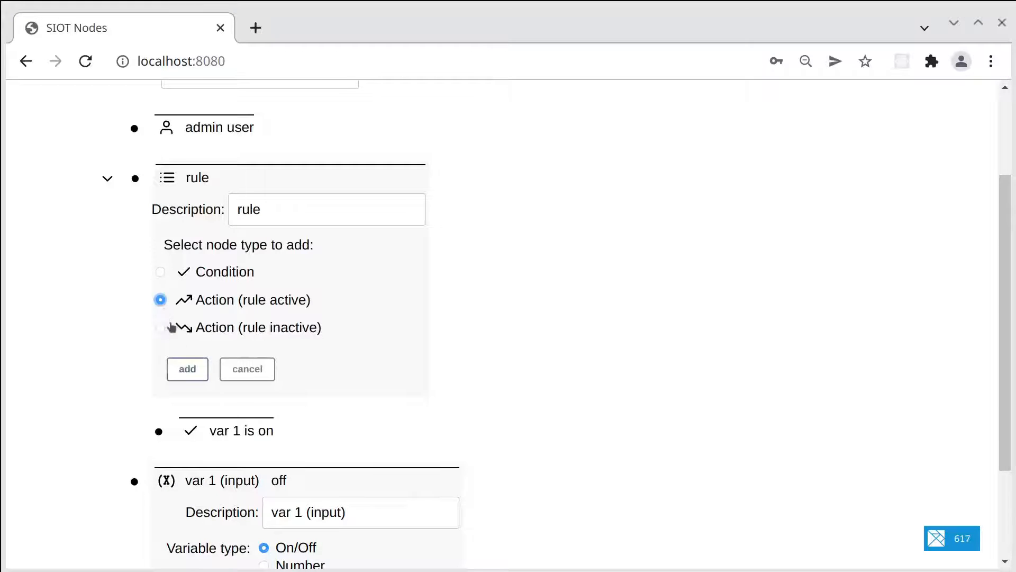
{"action": "left_click", "coordinate": [183, 369]}
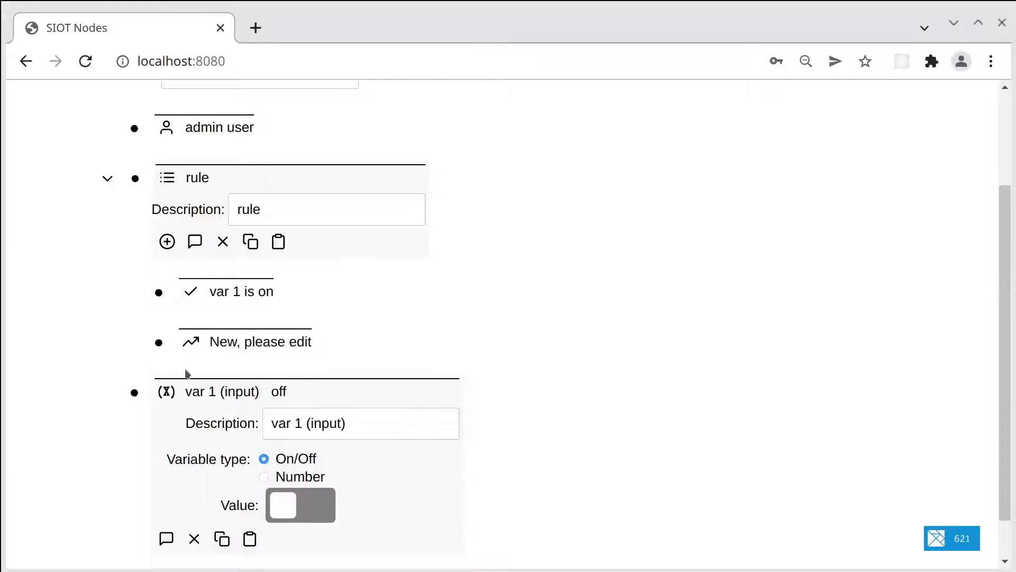
Expand the new action node and set its description to "set var 2"
{"action": "left_click", "coordinate": [387, 423]}
{"action": "left_click_drag", "start_coordinate": [387, 423], "coordinate": [261, 423]}
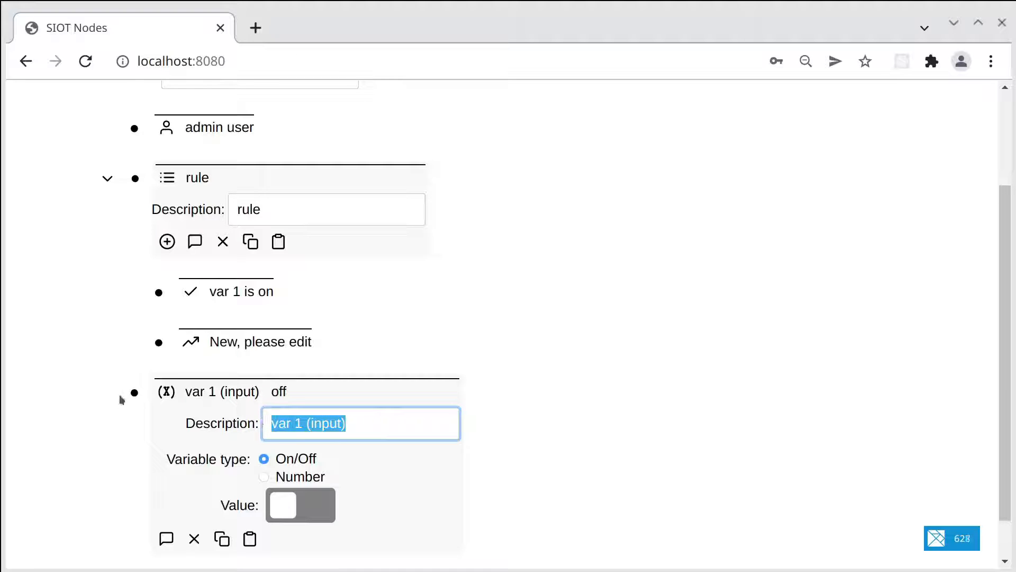
{"action": "left_click", "coordinate": [158, 343]}
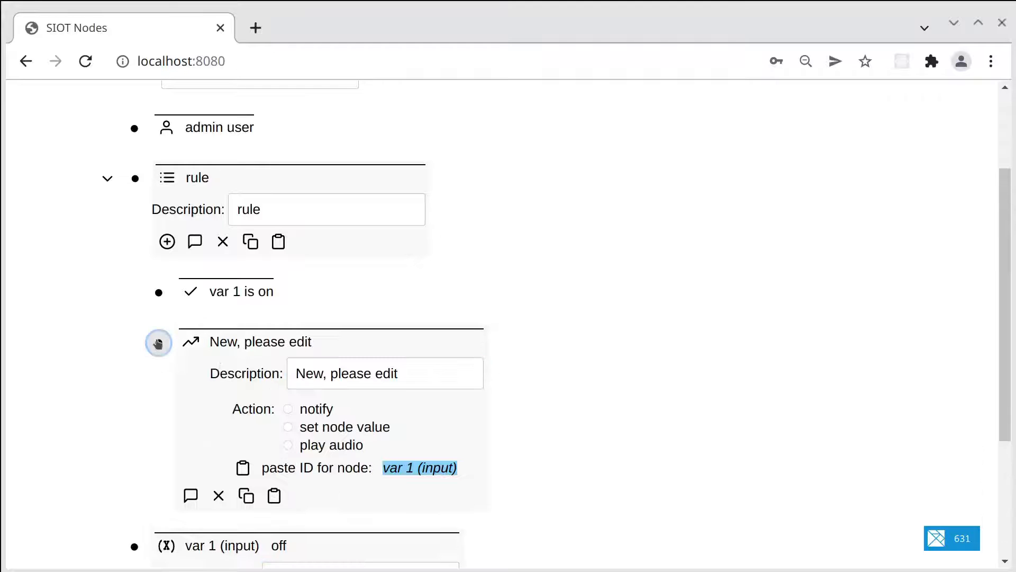
{"action": "left_click", "coordinate": [476, 374]}
{"action": "left_click_drag", "start_coordinate": [476, 374], "coordinate": [283, 363]}
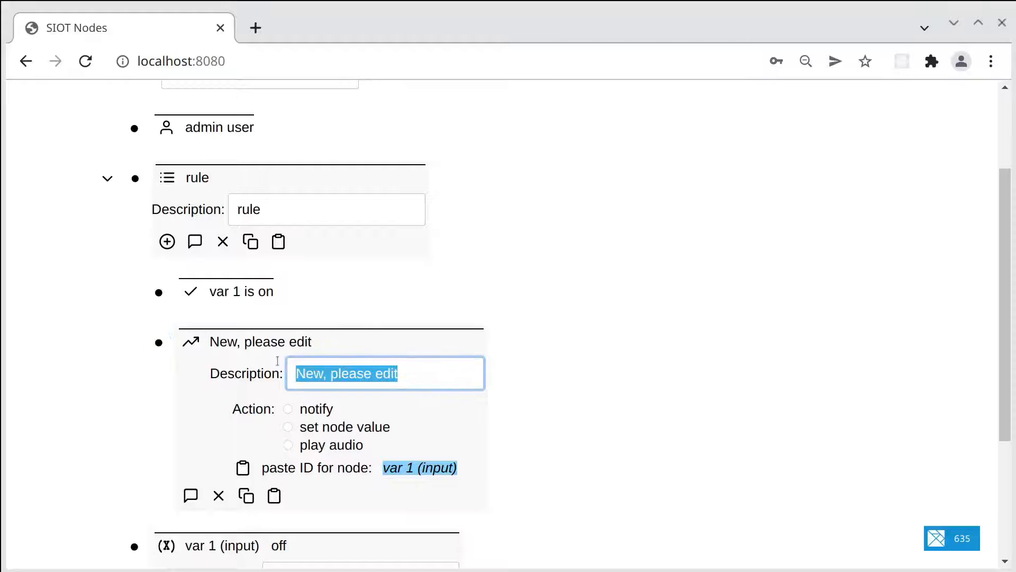
{"action": "type", "text": "set var 2"}
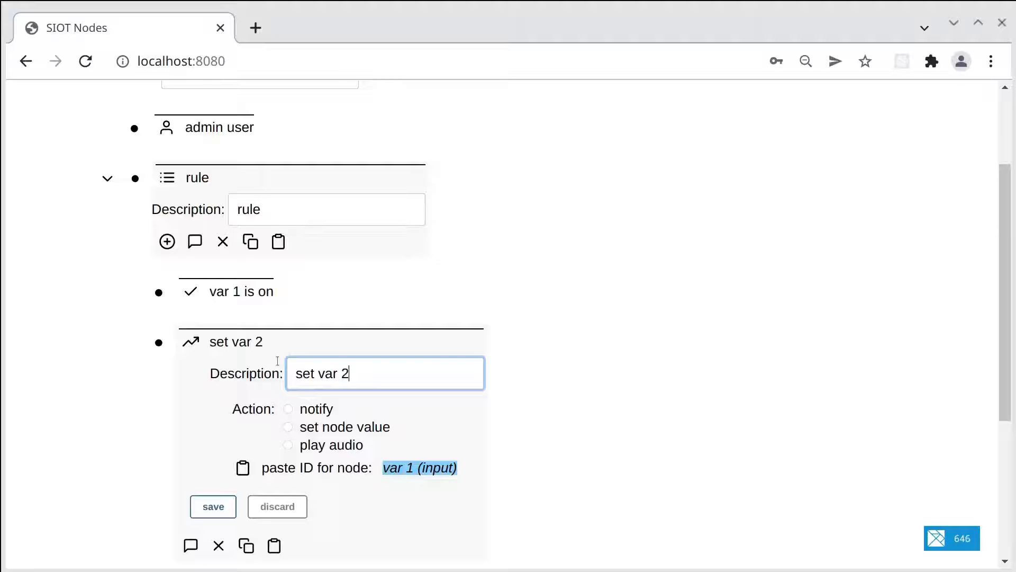
Set the action to set node value with point type set value, point value type on/off, and the value switched on
{"action": "left_click", "coordinate": [294, 426]}
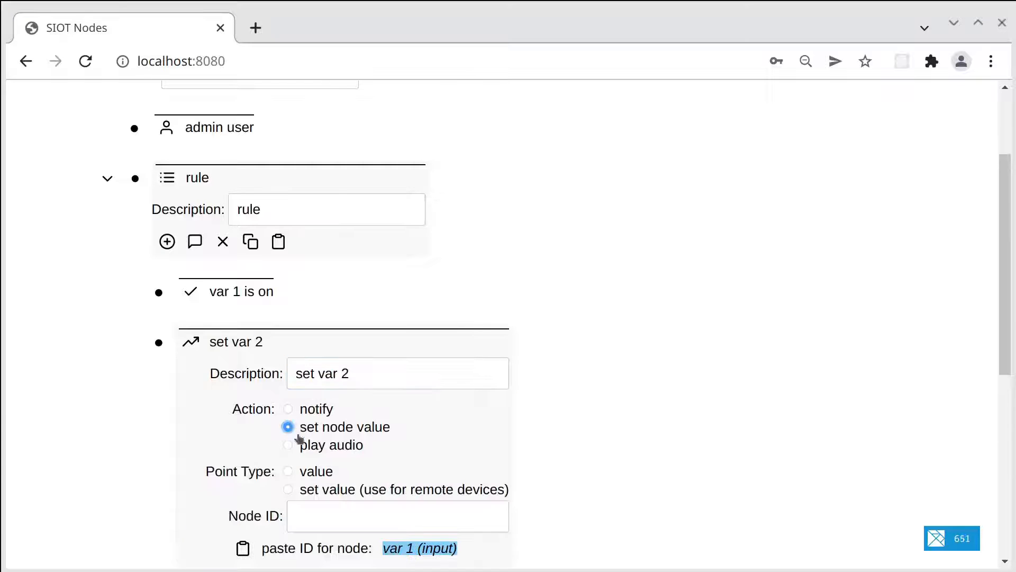
{"action": "scroll", "coordinate": [311, 470], "scroll_direction": "down", "scroll_amount": 1}
{"action": "left_click", "coordinate": [289, 440]}
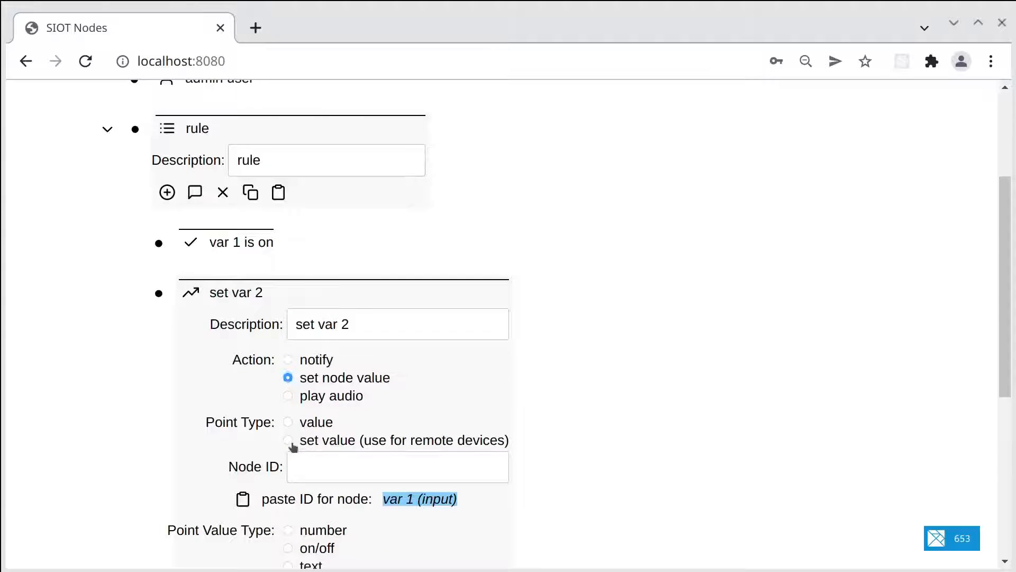
{"action": "scroll", "coordinate": [292, 445], "scroll_direction": "down", "scroll_amount": 3}
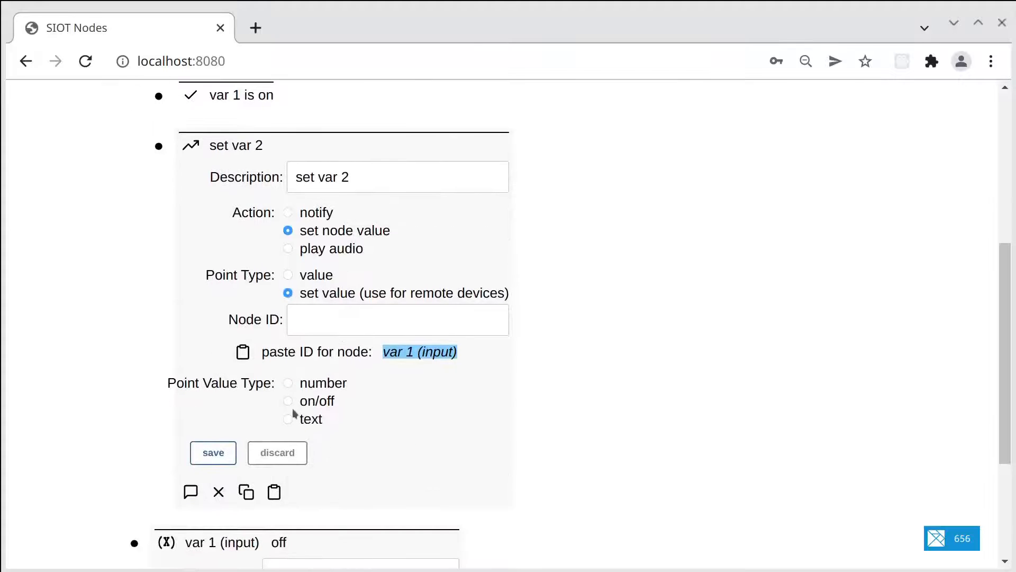
{"action": "left_click", "coordinate": [289, 402]}
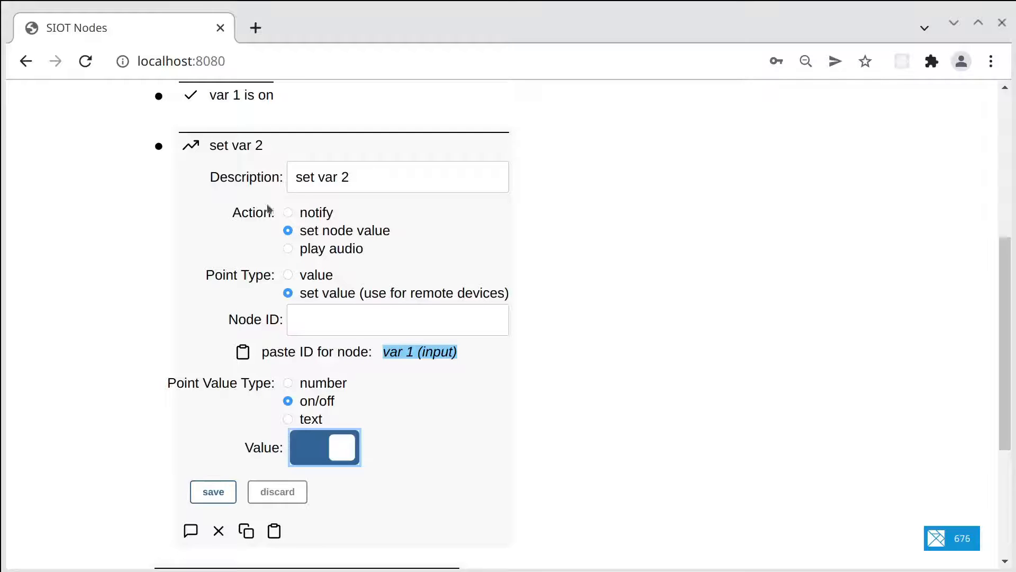
Expand the var 2 (output) variable node and copy it
{"action": "scroll", "coordinate": [379, 372], "scroll_direction": "down", "scroll_amount": 5}
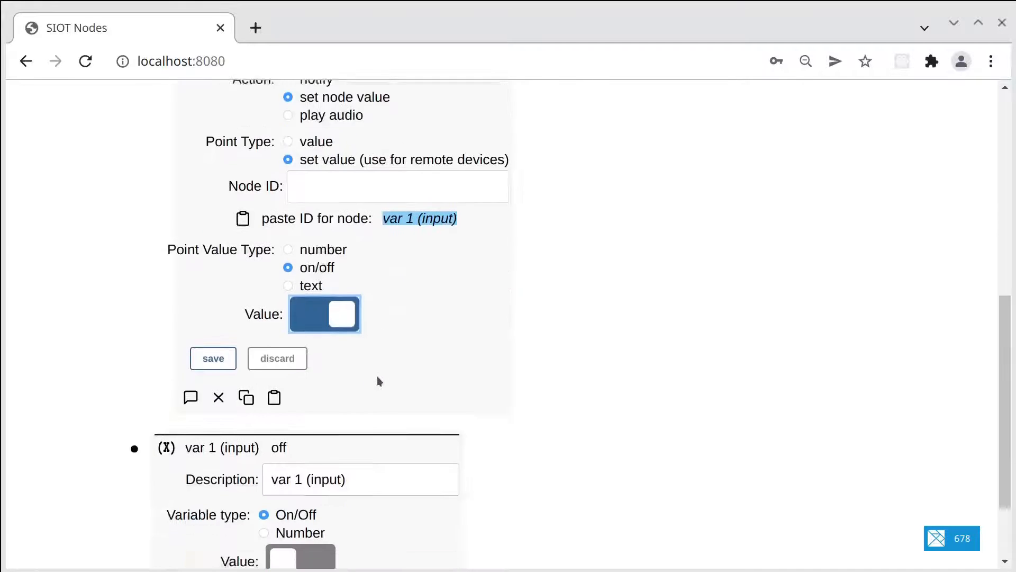
{"action": "left_click", "coordinate": [135, 539]}
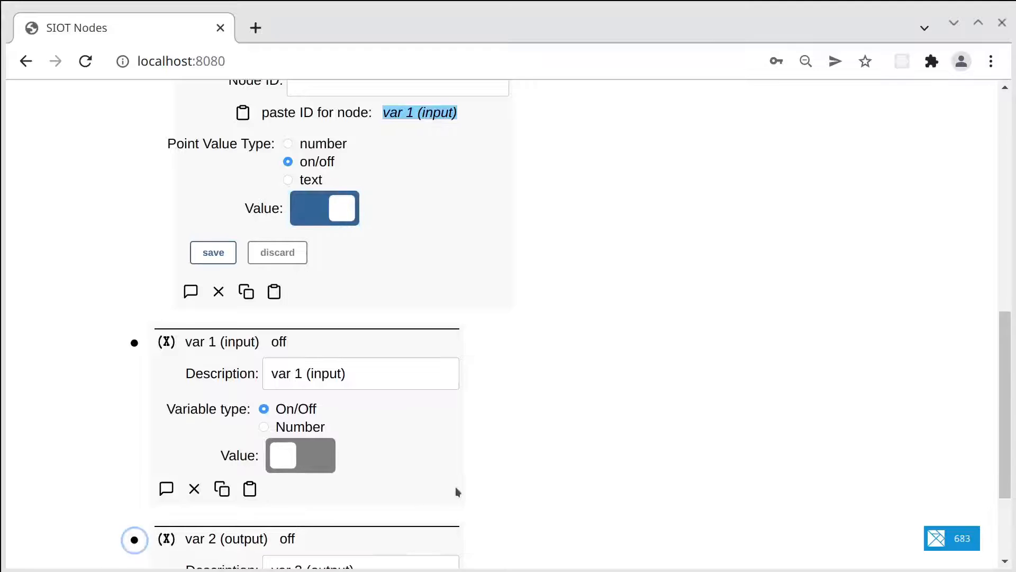
{"action": "scroll", "coordinate": [456, 486], "scroll_direction": "down", "scroll_amount": 3}
{"action": "left_click", "coordinate": [221, 538]}
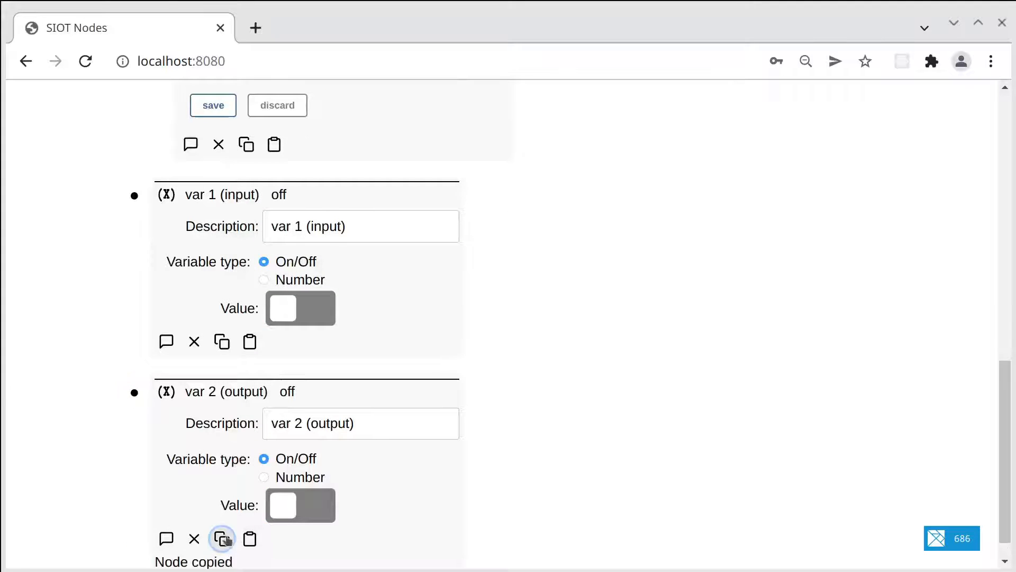
Paste the copied var 2 (output) ID as the "set var 2" action's node ID and save the action
{"action": "scroll", "coordinate": [391, 479], "scroll_direction": "up", "scroll_amount": 6}
{"action": "scroll", "coordinate": [399, 469], "scroll_direction": "up", "scroll_amount": 2}
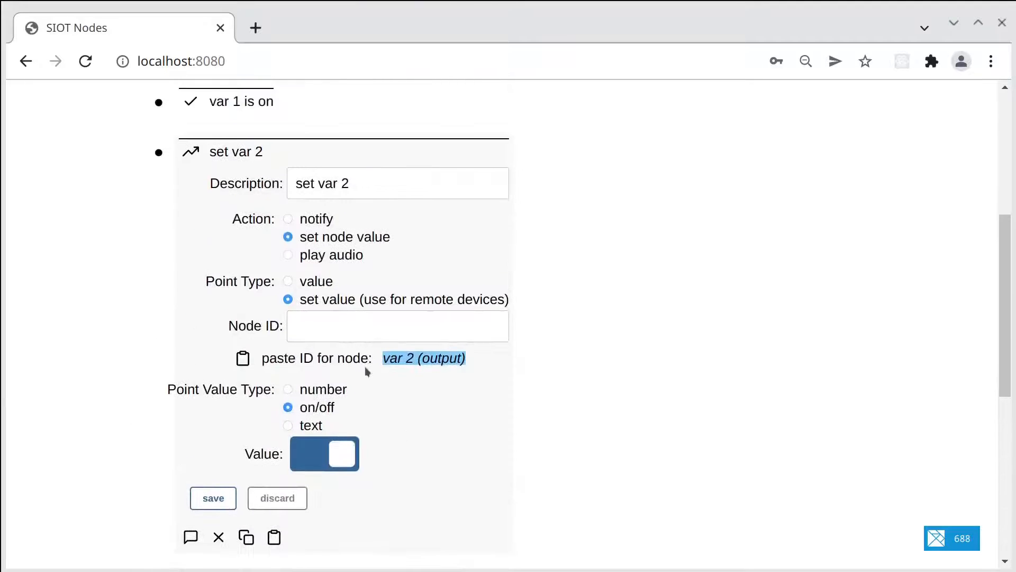
{"action": "left_click", "coordinate": [243, 358]}
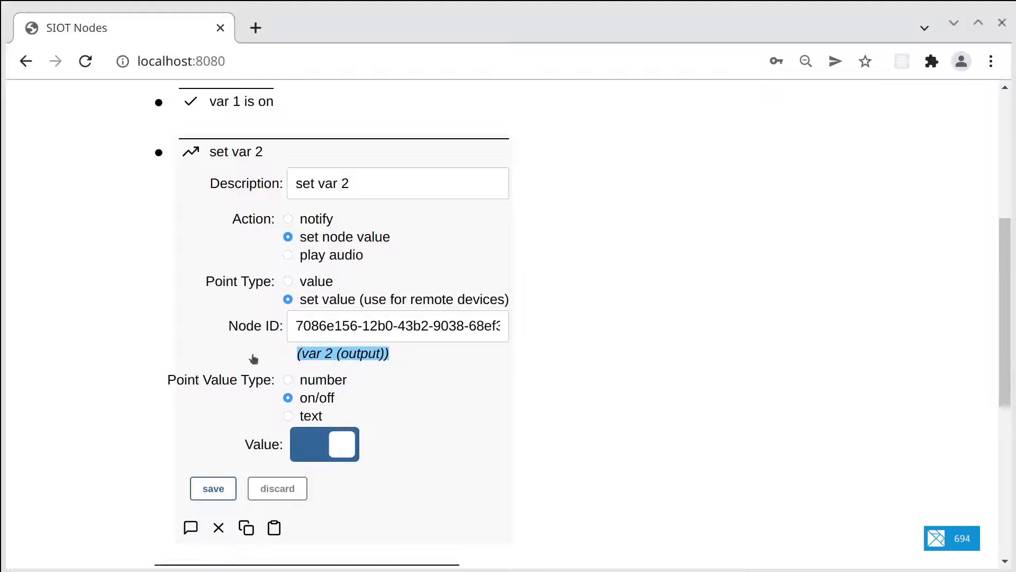
{"action": "left_click", "coordinate": [214, 488]}
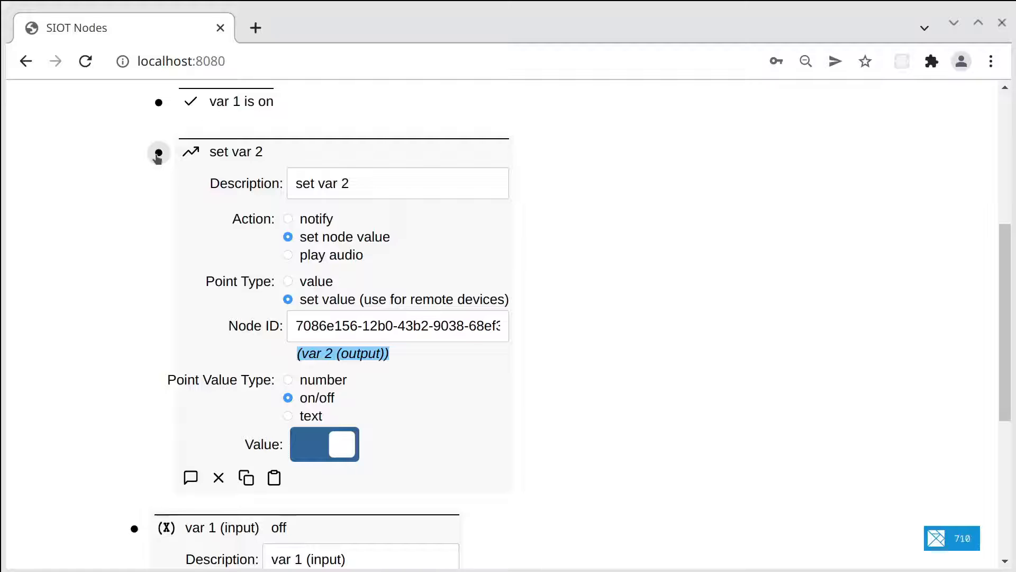
Collapse the "set var 2" action and add an Action (rule inactive) node to the rule
{"action": "left_click", "coordinate": [158, 154]}
{"action": "scroll", "coordinate": [159, 159], "scroll_direction": "up", "scroll_amount": 4}
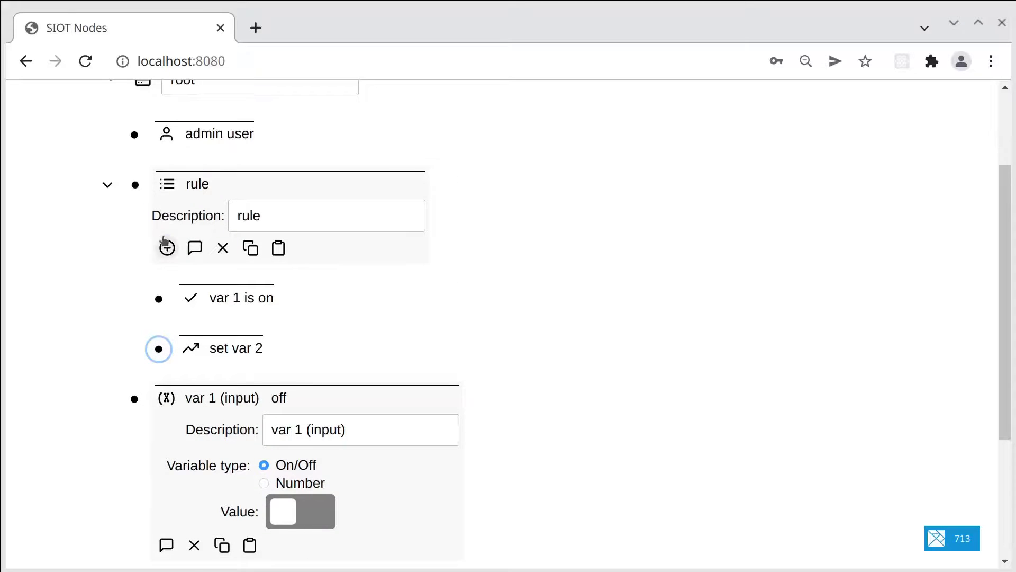
{"action": "left_click", "coordinate": [166, 247]}
{"action": "left_click", "coordinate": [160, 333]}
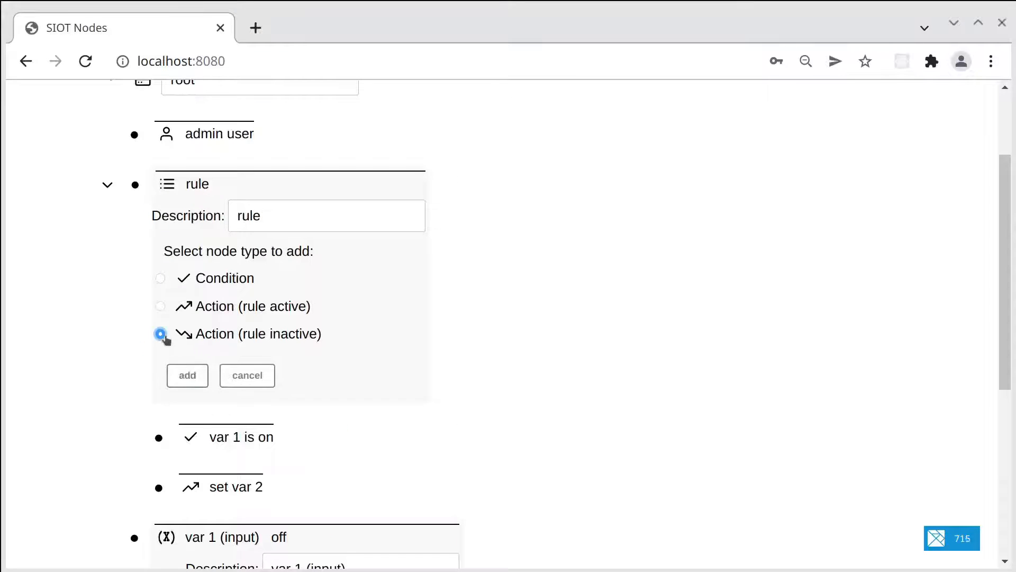
{"action": "left_click", "coordinate": [188, 375]}
Expand the new rule-inactive action node and set its description to "clear var 2"
{"action": "scroll", "coordinate": [266, 441], "scroll_direction": "down", "scroll_amount": 3}
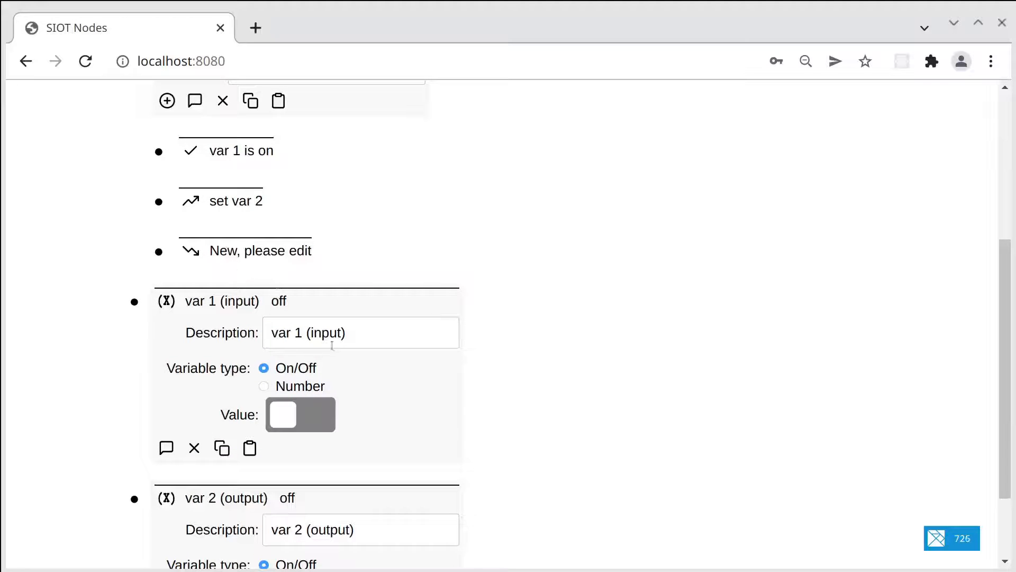
{"action": "left_click", "coordinate": [159, 252]}
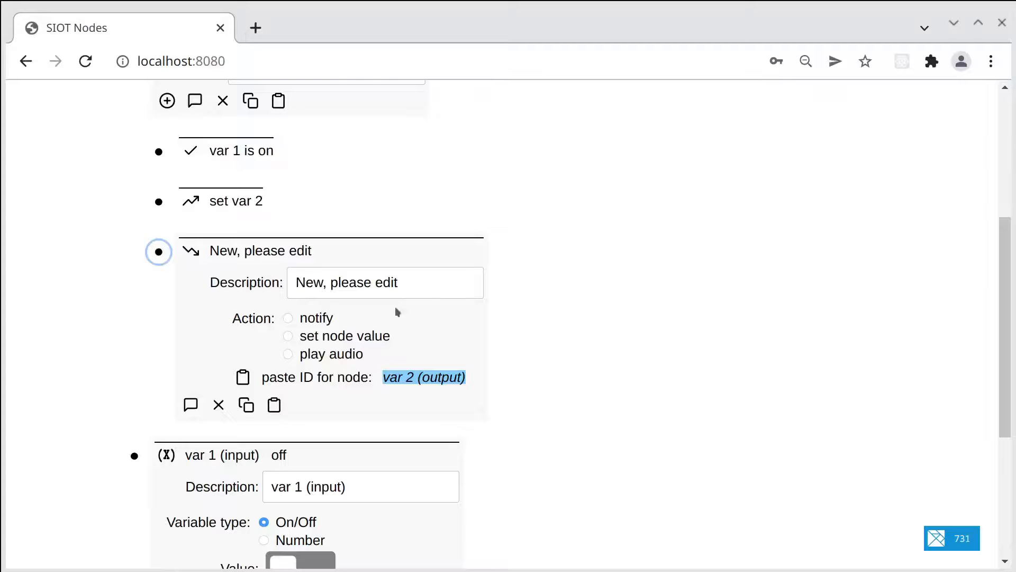
{"action": "left_click_drag", "start_coordinate": [417, 281], "coordinate": [235, 266]}
{"action": "type", "text": "clear var 2"}
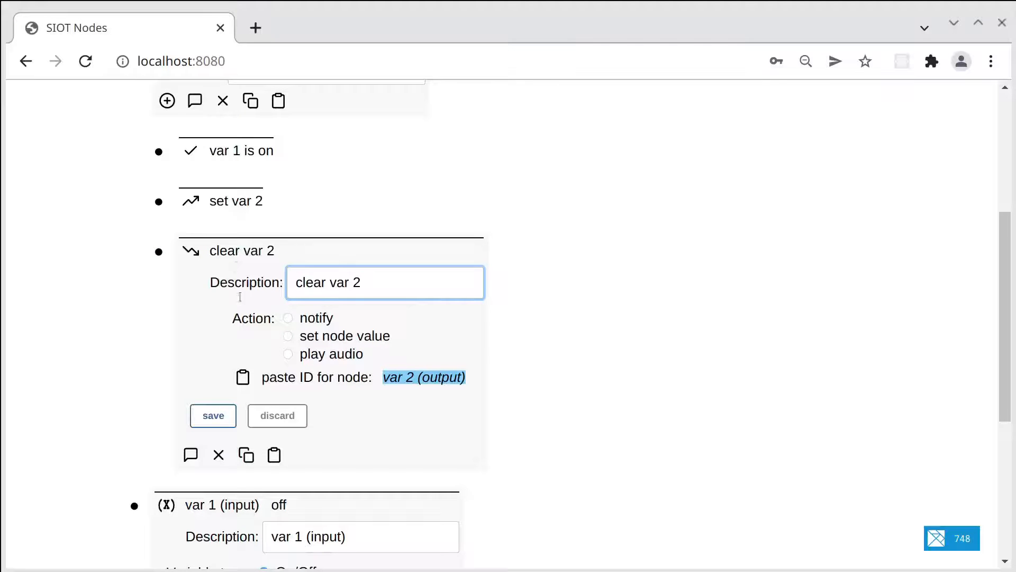
Make the action set the copied var 2 (output) node's value, with point type value and point value type on/off, and save it
{"action": "left_click", "coordinate": [288, 336]}
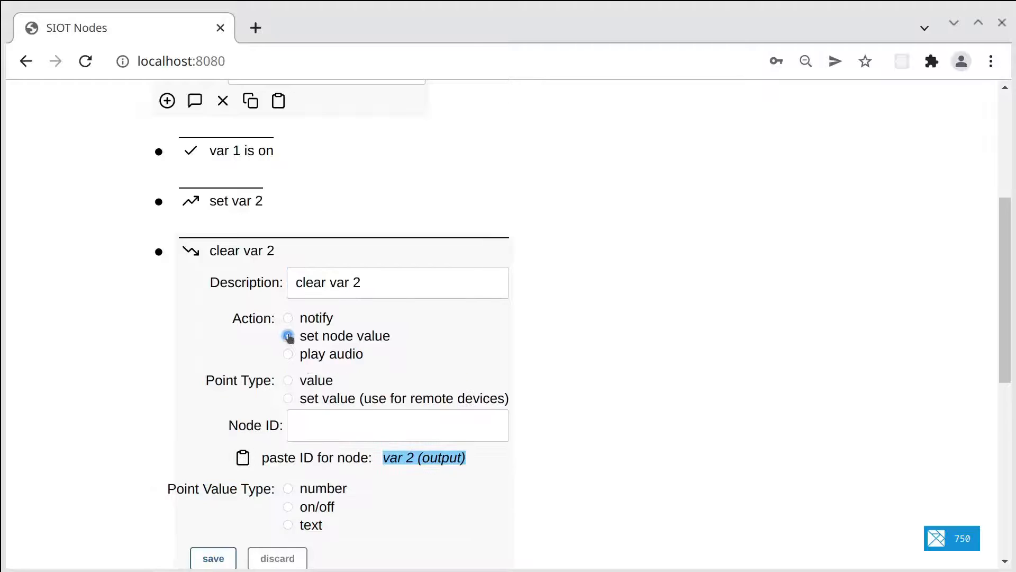
{"action": "left_click", "coordinate": [288, 381]}
{"action": "left_click", "coordinate": [243, 458]}
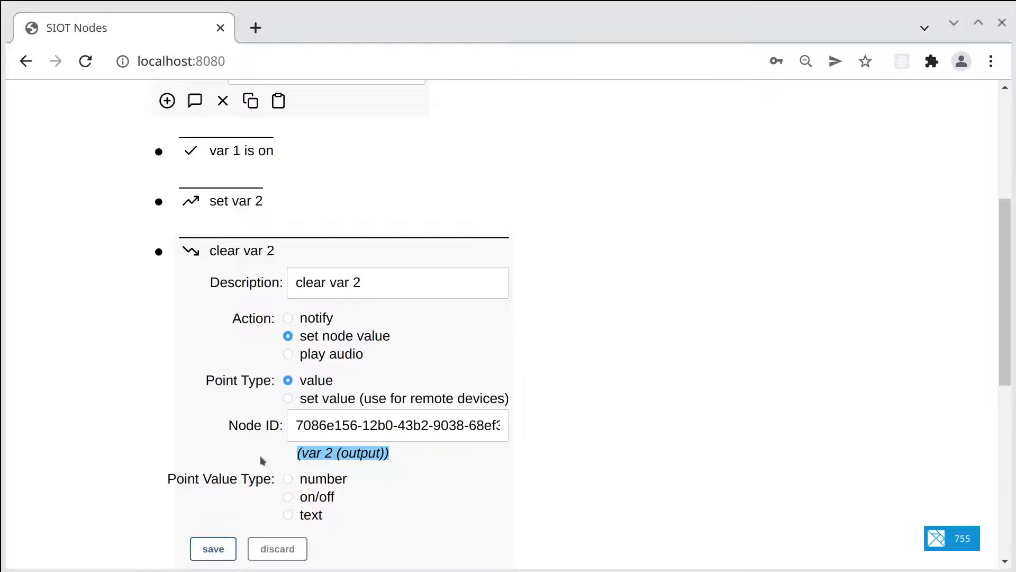
{"action": "scroll", "coordinate": [306, 429], "scroll_direction": "down", "scroll_amount": 2}
{"action": "left_click", "coordinate": [287, 398]}
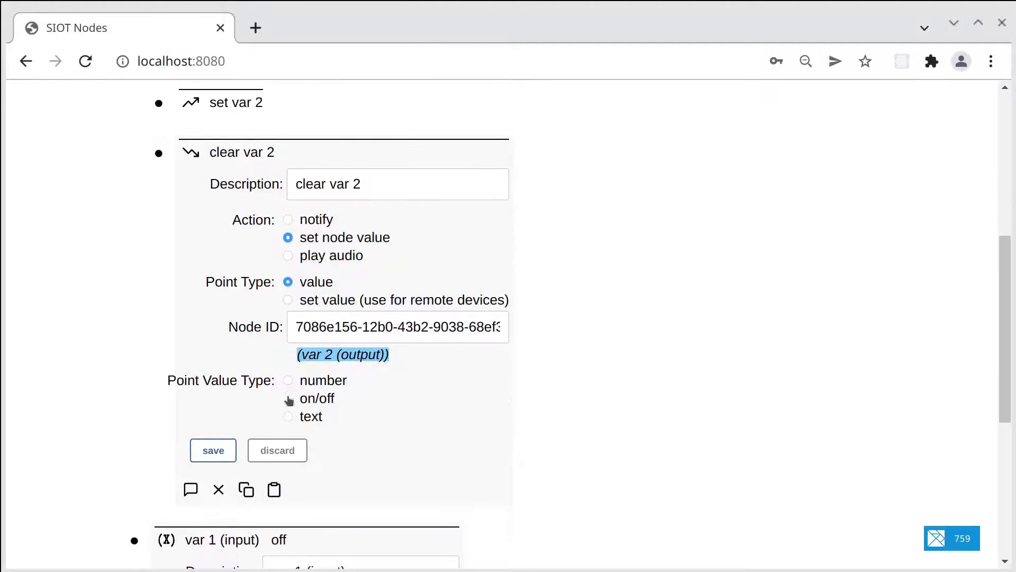
{"action": "left_click", "coordinate": [210, 493]}
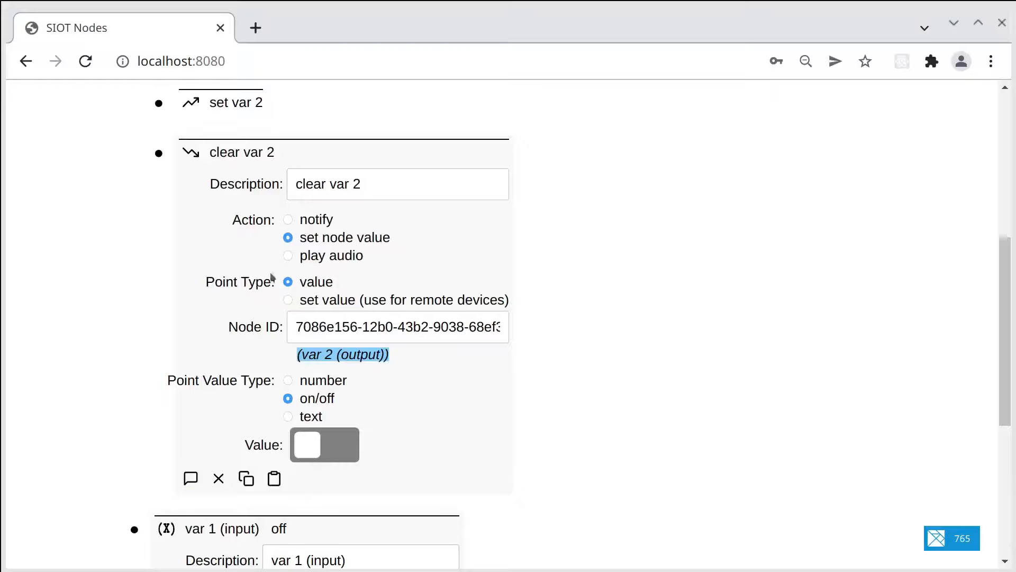
Collapse the "clear var 2" action, both variable nodes and the rule, and clear the copied node
{"action": "left_click", "coordinate": [160, 156]}
{"action": "scroll", "coordinate": [194, 246], "scroll_direction": "up", "scroll_amount": 3}
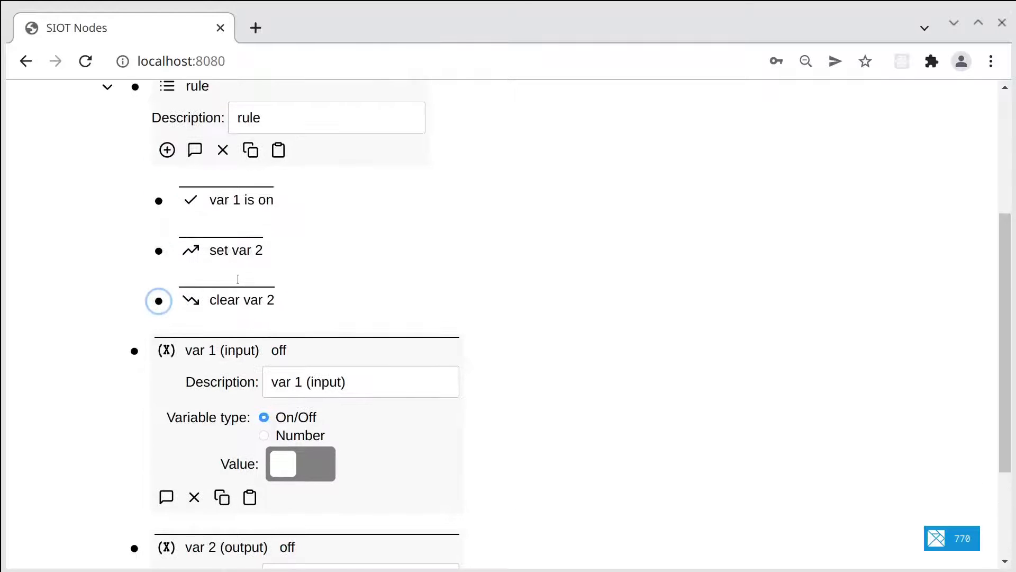
{"action": "left_click", "coordinate": [134, 351]}
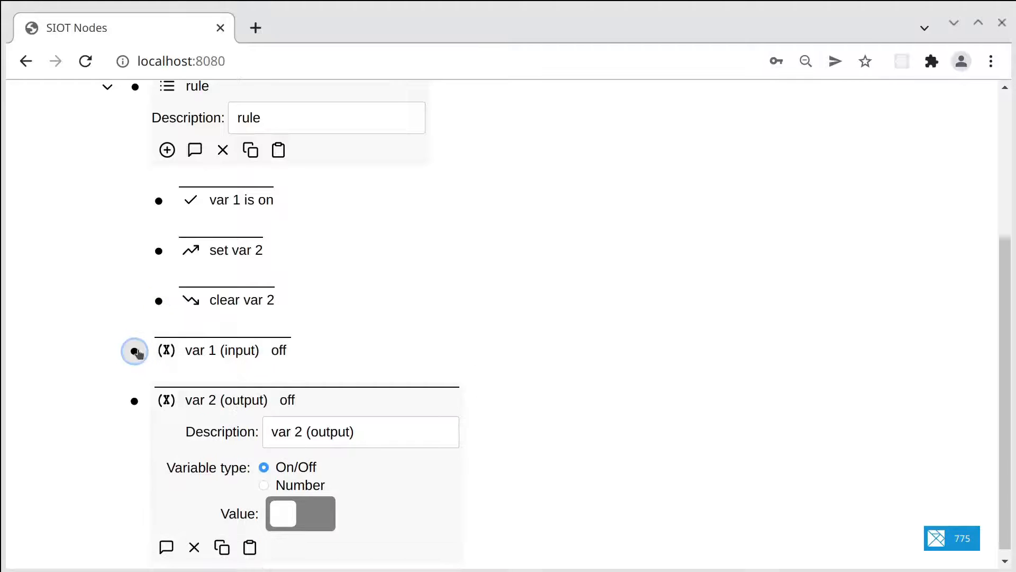
{"action": "left_click", "coordinate": [135, 405]}
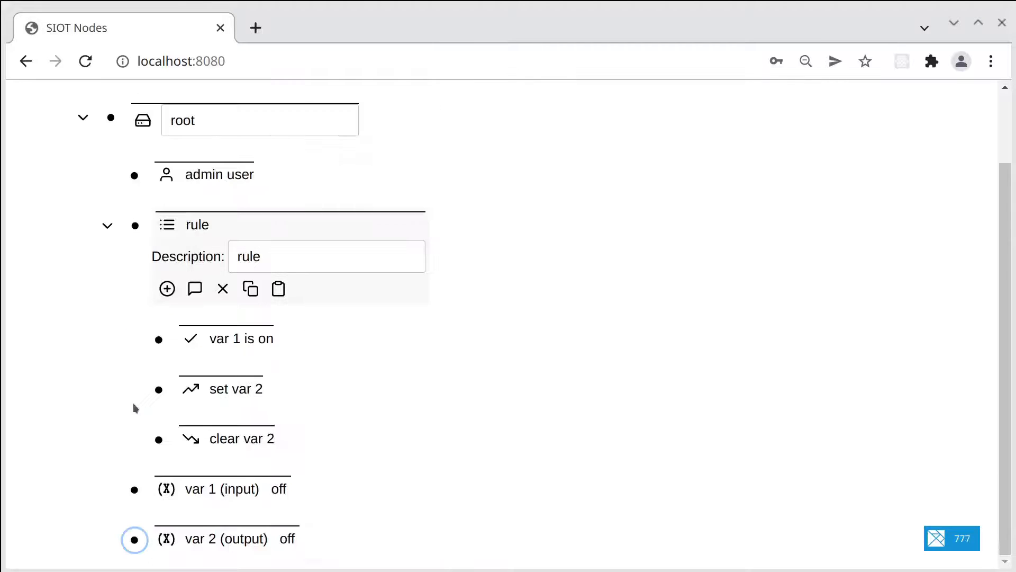
{"action": "left_click", "coordinate": [136, 226]}
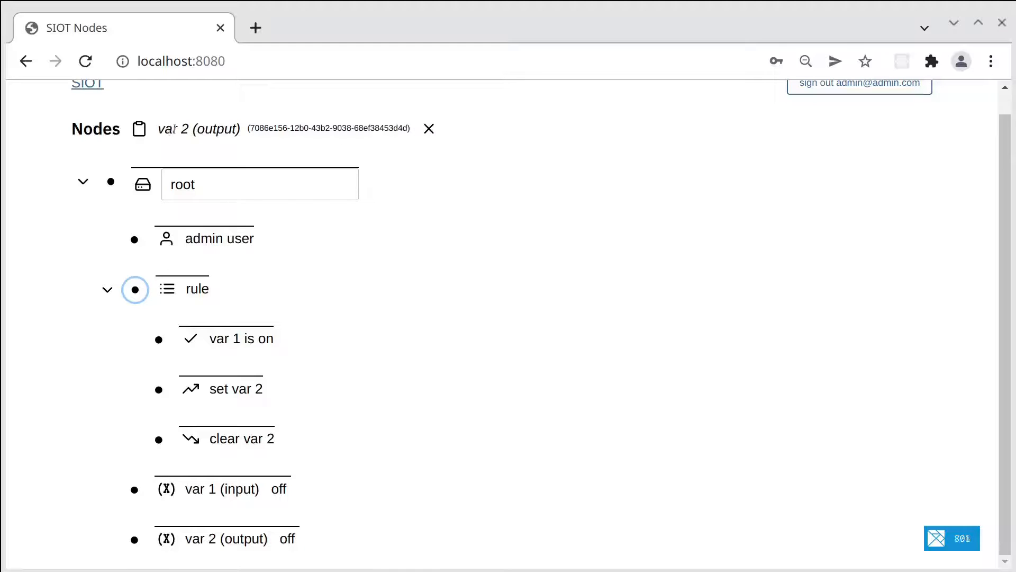
{"action": "left_click", "coordinate": [430, 130]}
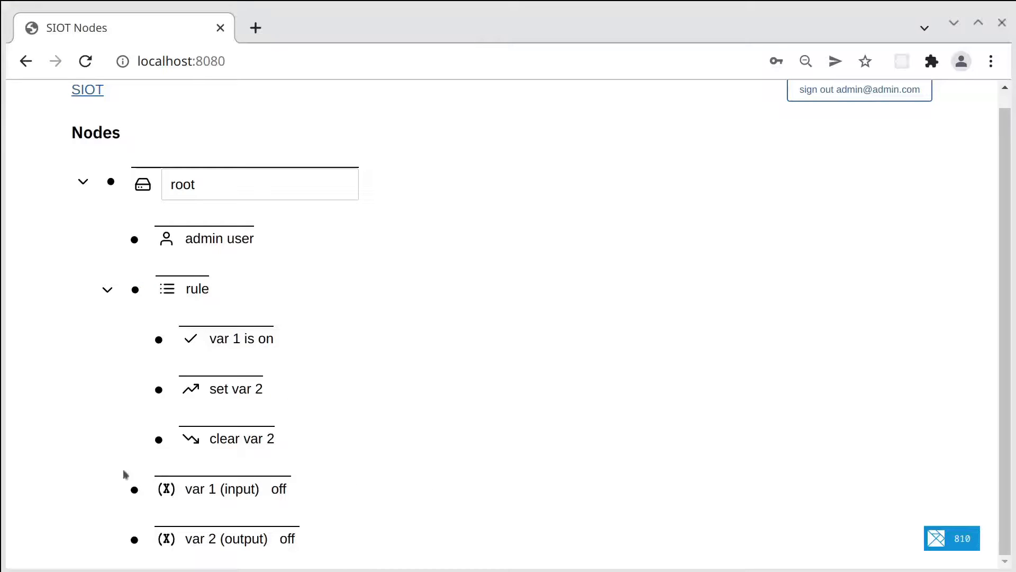
Expand var 1 (input), switch its value on and save it, and expand var 2 (output) to check its state
{"action": "left_click", "coordinate": [141, 492]}
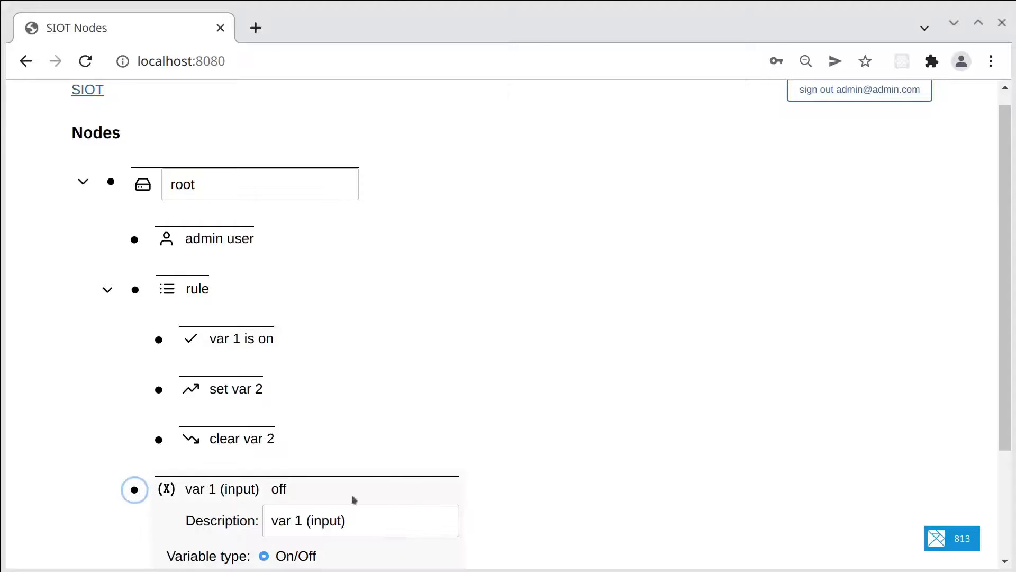
{"action": "scroll", "coordinate": [536, 487], "scroll_direction": "down", "scroll_amount": 3}
{"action": "scroll", "coordinate": [536, 487], "scroll_direction": "down", "scroll_amount": 2}
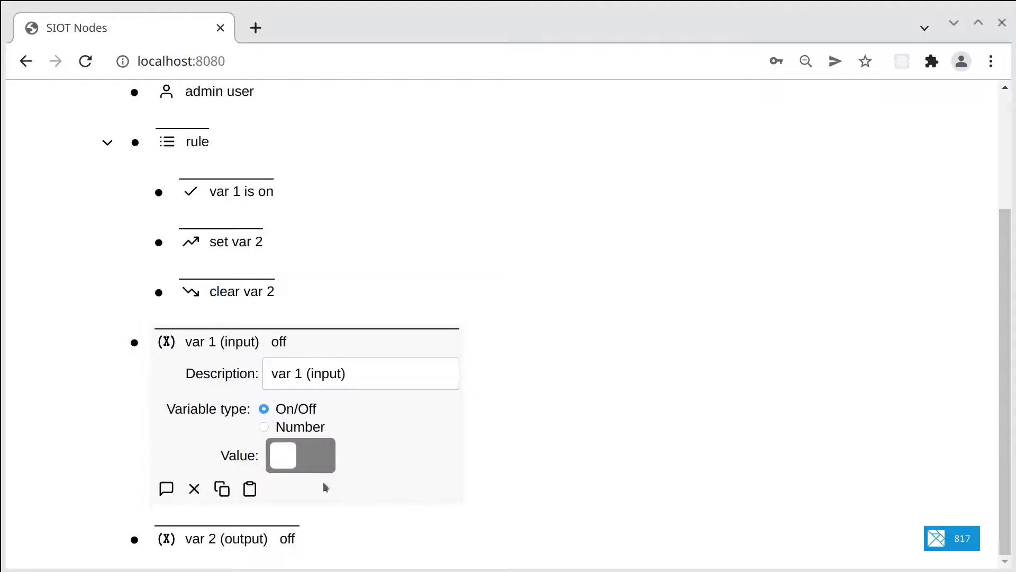
{"action": "left_click", "coordinate": [297, 455]}
{"action": "left_click", "coordinate": [188, 500]}
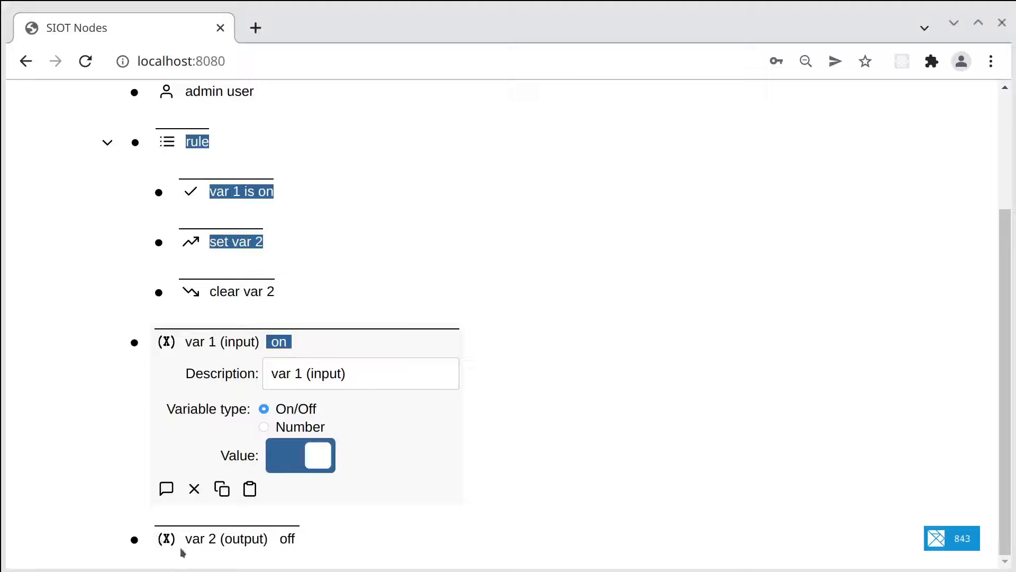
{"action": "left_click", "coordinate": [135, 540]}
{"action": "scroll", "coordinate": [421, 514], "scroll_direction": "down", "scroll_amount": 3}
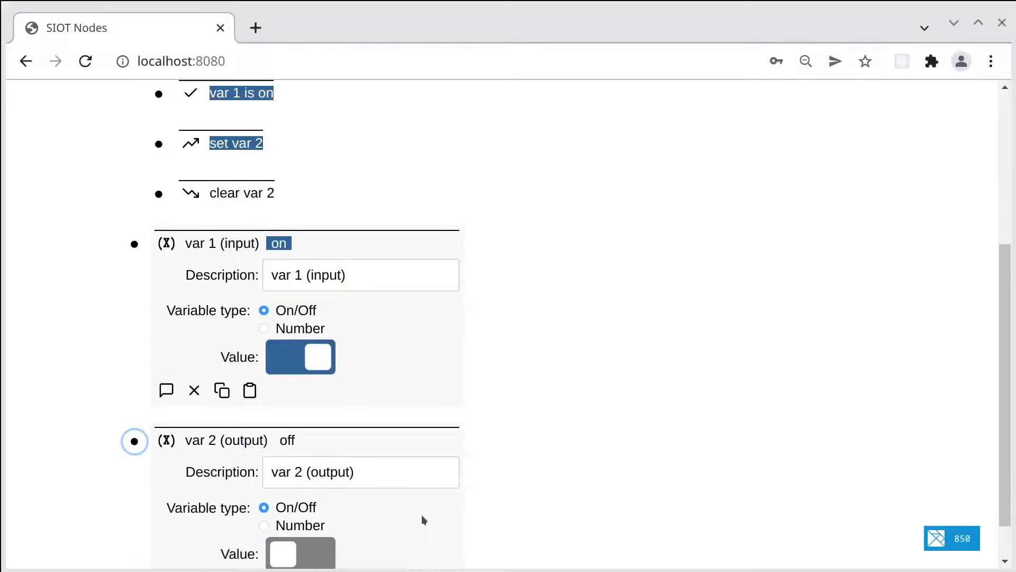
Change the "set var 2" action's point type to value, save it and collapse the node
{"action": "scroll", "coordinate": [422, 514], "scroll_direction": "up", "scroll_amount": 3}
{"action": "left_click", "coordinate": [159, 241]}
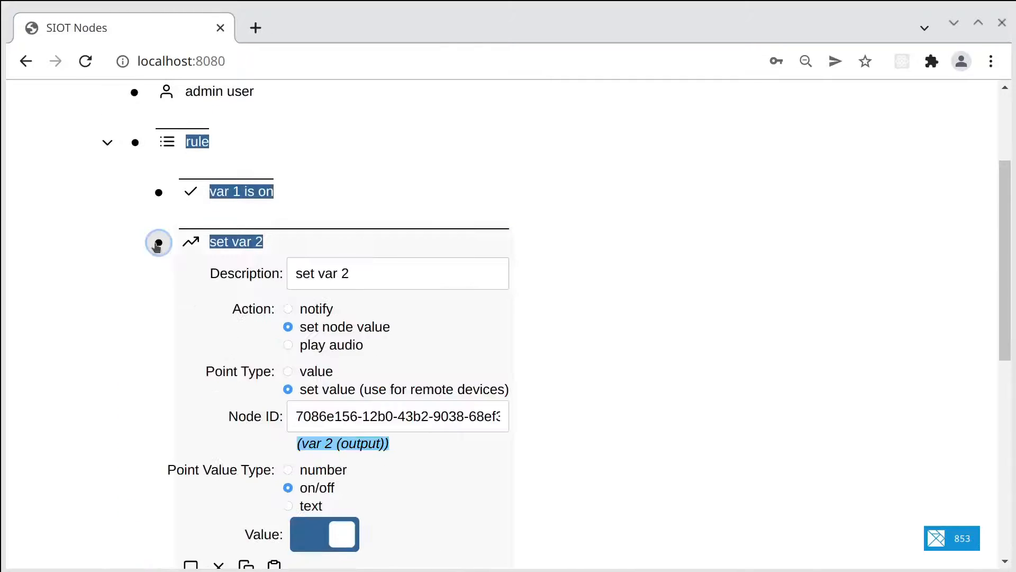
{"action": "scroll", "coordinate": [424, 414], "scroll_direction": "down", "scroll_amount": 2}
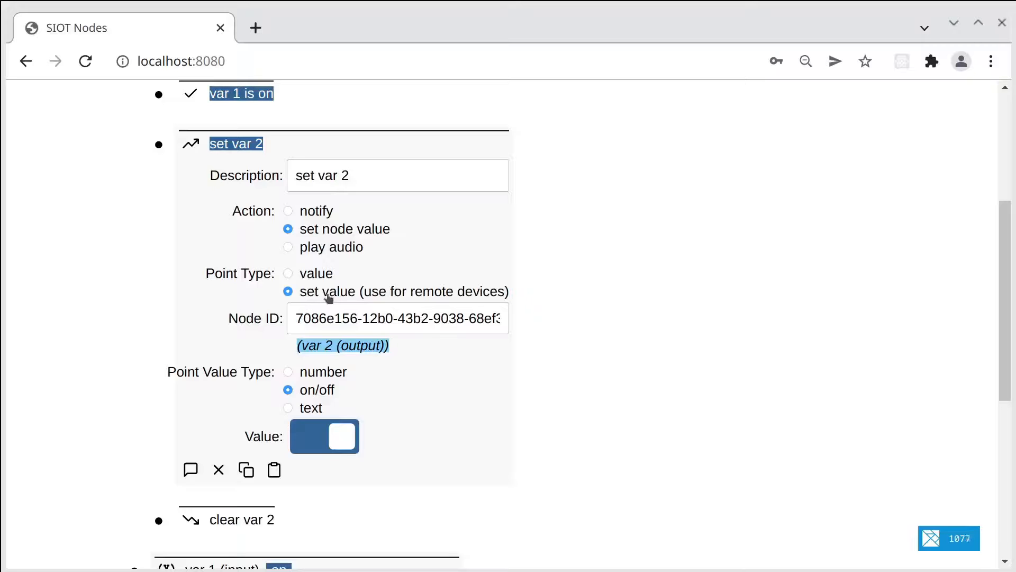
{"action": "left_click", "coordinate": [288, 274]}
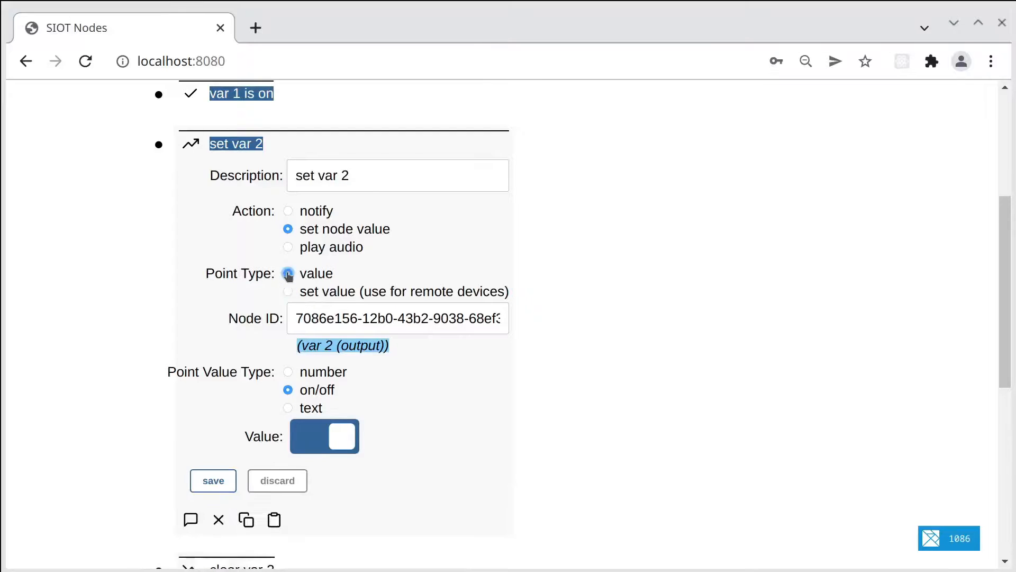
{"action": "left_click", "coordinate": [211, 479]}
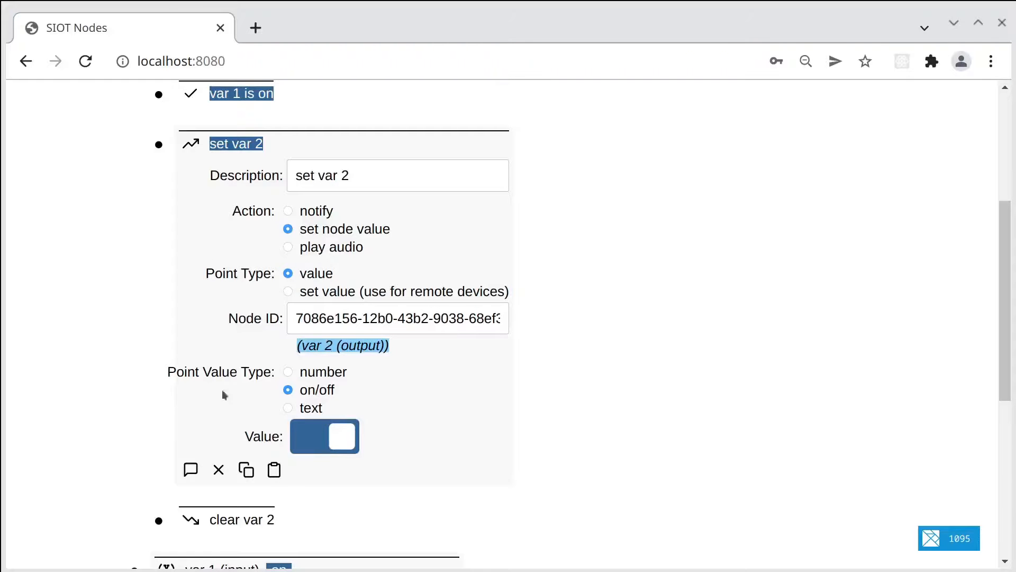
{"action": "scroll", "coordinate": [451, 396], "scroll_direction": "down", "scroll_amount": 1}
{"action": "scroll", "coordinate": [395, 359], "scroll_direction": "up", "scroll_amount": 2}
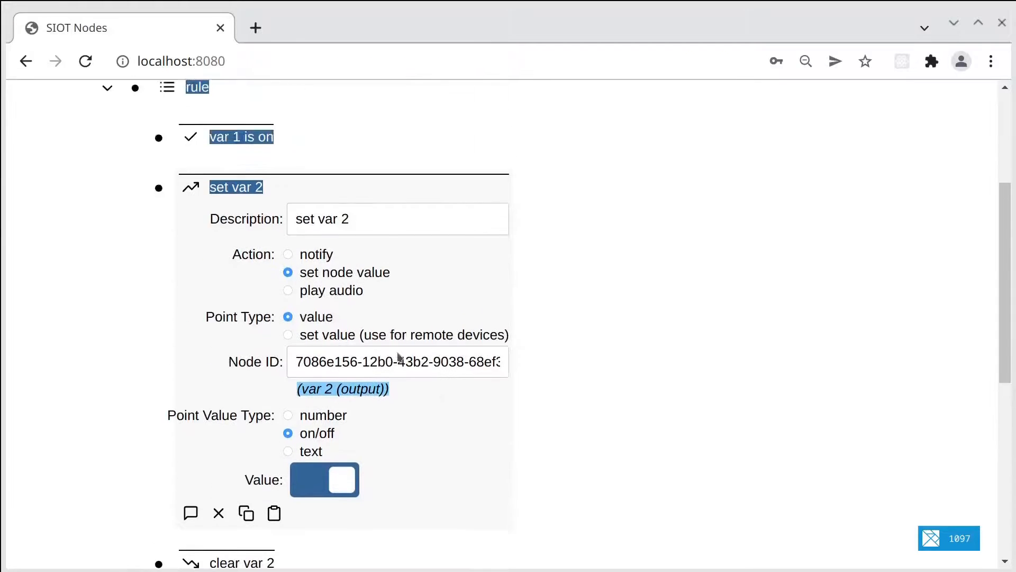
{"action": "left_click", "coordinate": [159, 194]}
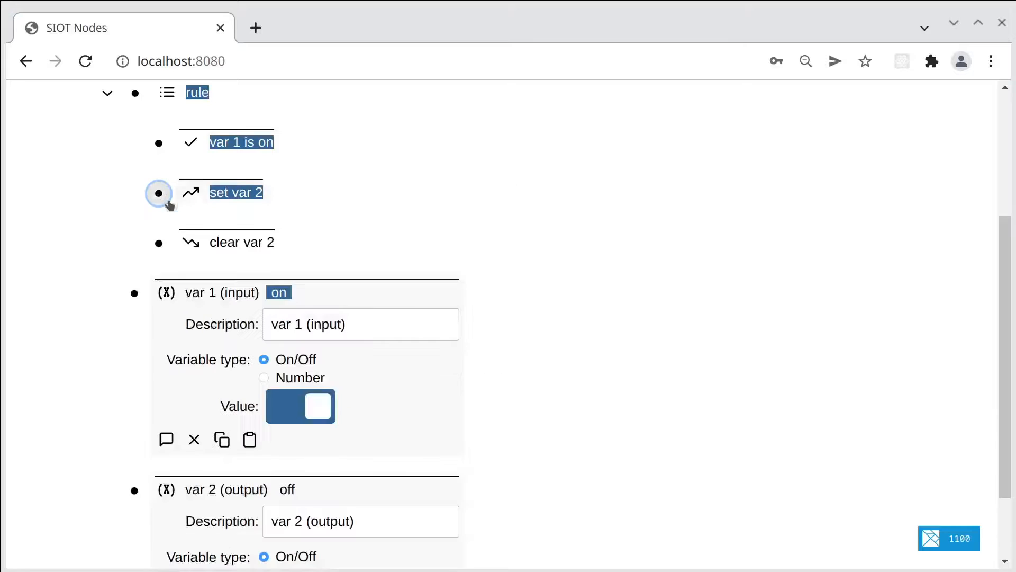
Switch the value of var 1 (input) off, save it and check the rule's nodes
{"action": "scroll", "coordinate": [392, 466], "scroll_direction": "down", "scroll_amount": 1}
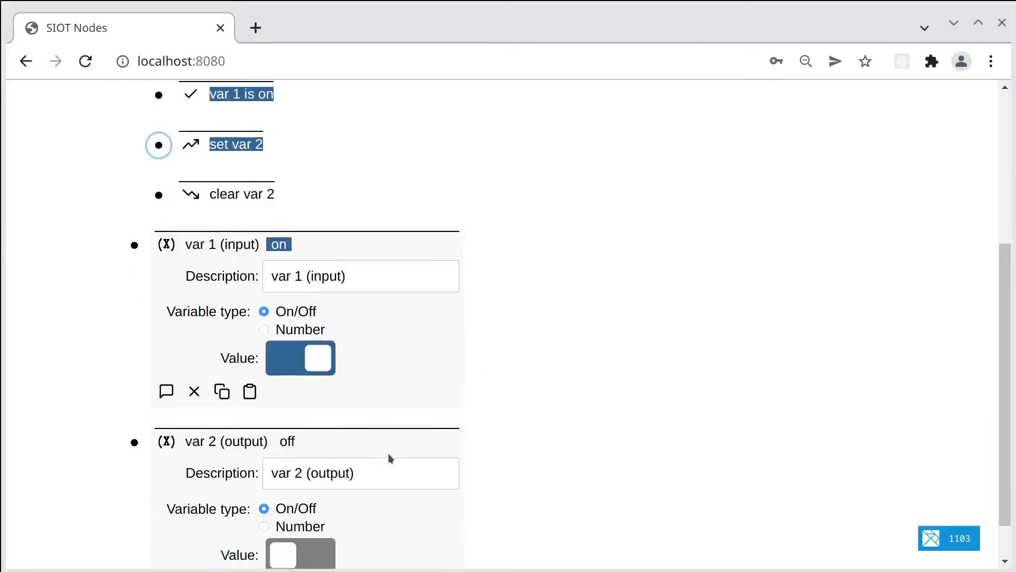
{"action": "left_click", "coordinate": [294, 356]}
{"action": "left_click", "coordinate": [192, 400]}
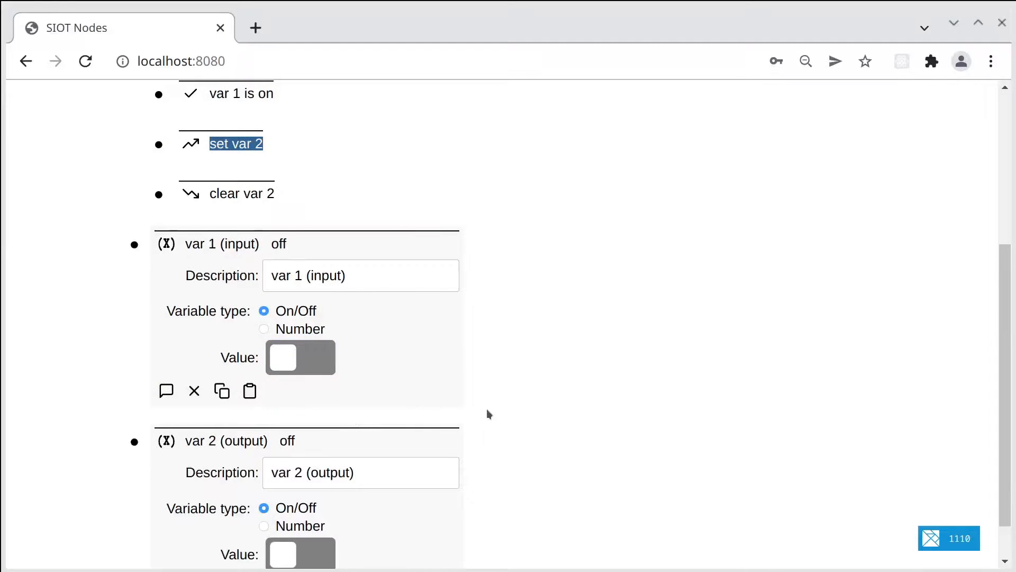
{"action": "scroll", "coordinate": [489, 411], "scroll_direction": "up", "scroll_amount": 2}
{"action": "scroll", "coordinate": [491, 410], "scroll_direction": "down", "scroll_amount": 1}
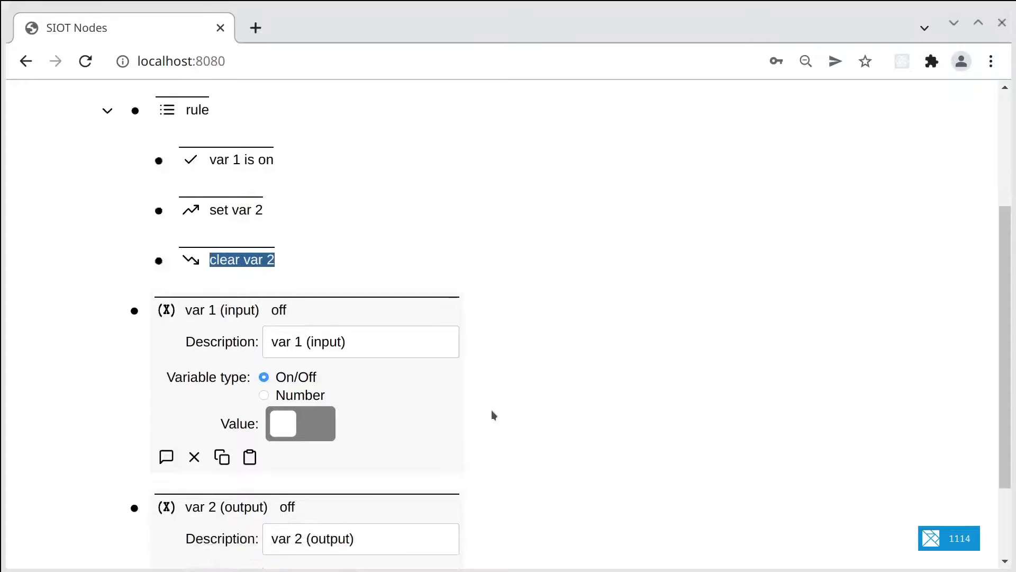
Switch the value of var 1 (input) on, collapse var 2 (output) and save the change
{"action": "left_click", "coordinate": [288, 411]}
{"action": "left_click", "coordinate": [136, 541]}
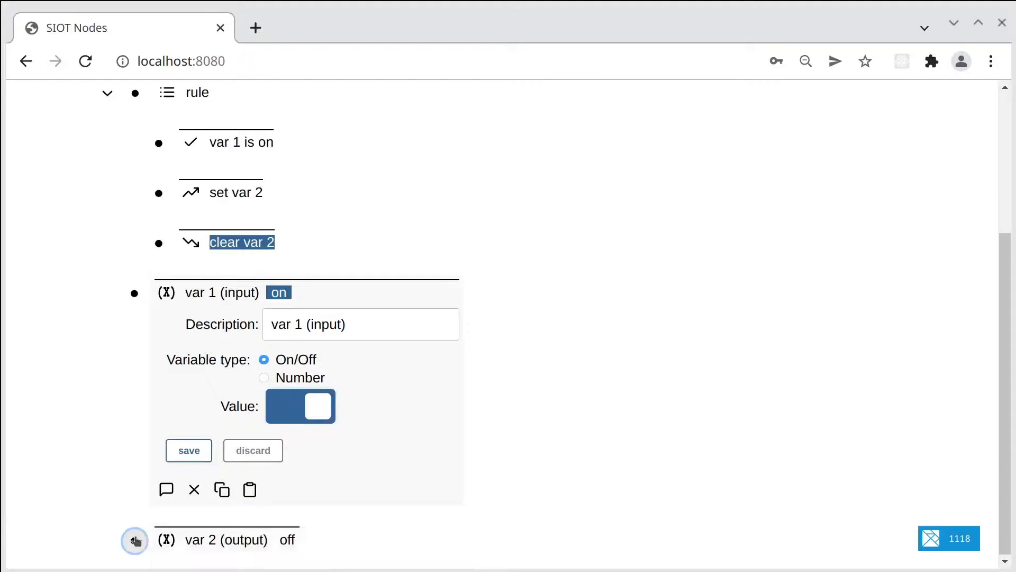
{"action": "left_click", "coordinate": [190, 451]}
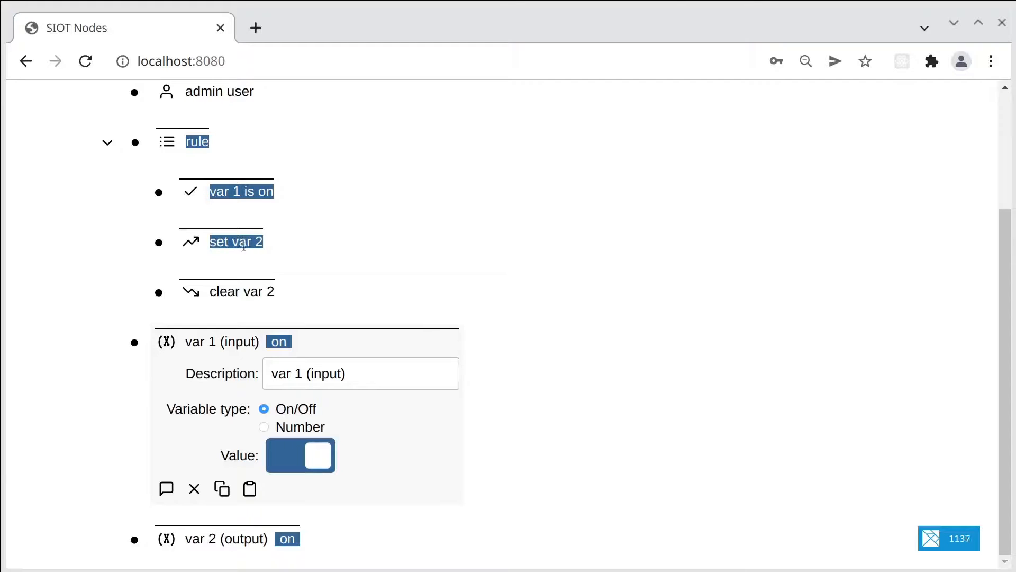
Switch the value of var 1 (input) back off and save it to test the rule's inactive action
{"action": "left_click", "coordinate": [303, 460]}
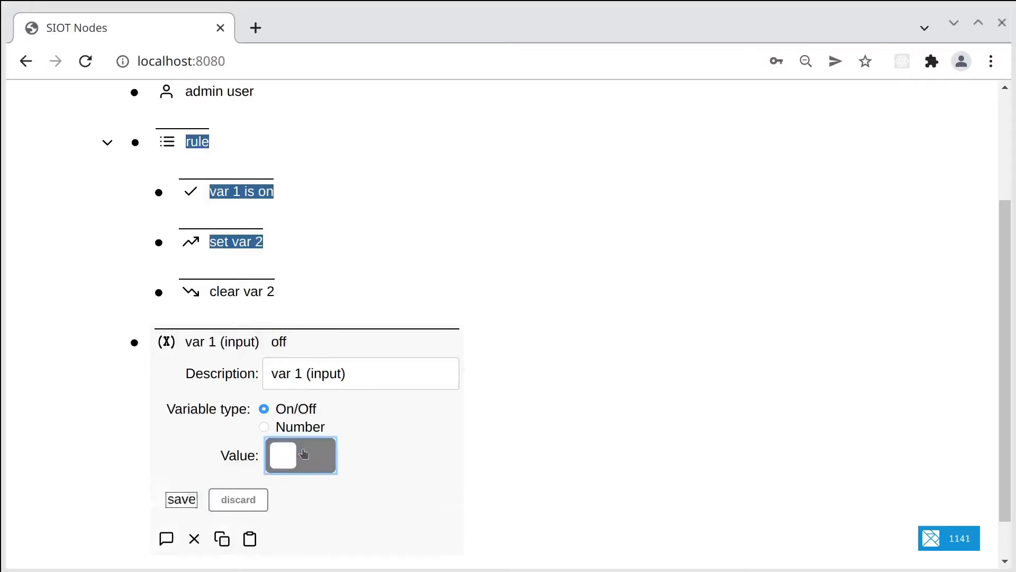
{"action": "left_click", "coordinate": [188, 505]}
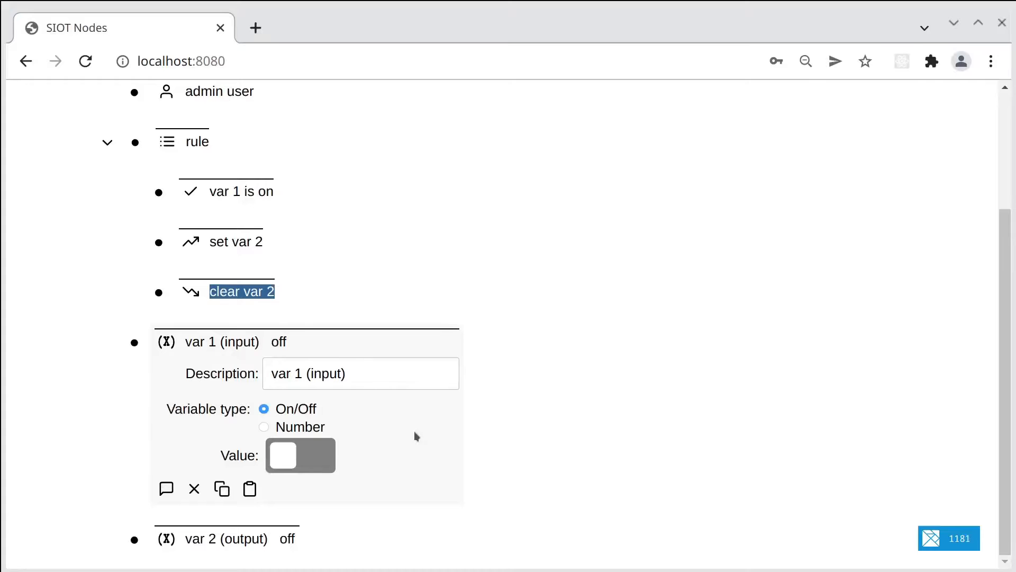
{"action": "scroll", "coordinate": [408, 429], "scroll_direction": "up", "scroll_amount": 3}
{"action": "scroll", "coordinate": [408, 430], "scroll_direction": "down", "scroll_amount": 3}
{"action": "scroll", "coordinate": [408, 430], "scroll_direction": "up", "scroll_amount": 1}
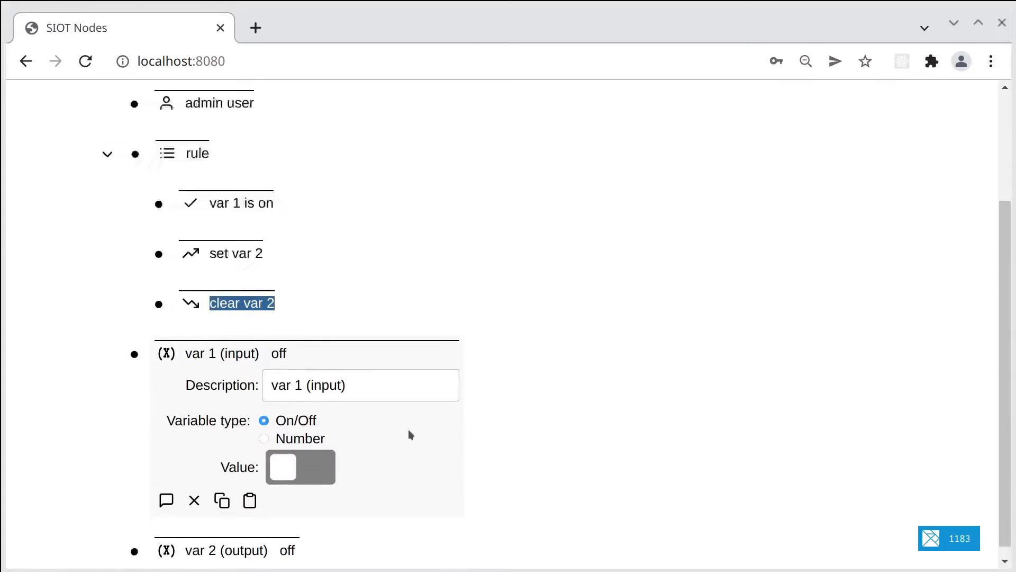
{"action": "scroll", "coordinate": [408, 430], "scroll_direction": "up", "scroll_amount": 2}
Expand the rule, view the node types that can be added to it, and collapse it without adding any
{"action": "scroll", "coordinate": [408, 431], "scroll_direction": "down", "scroll_amount": 3}
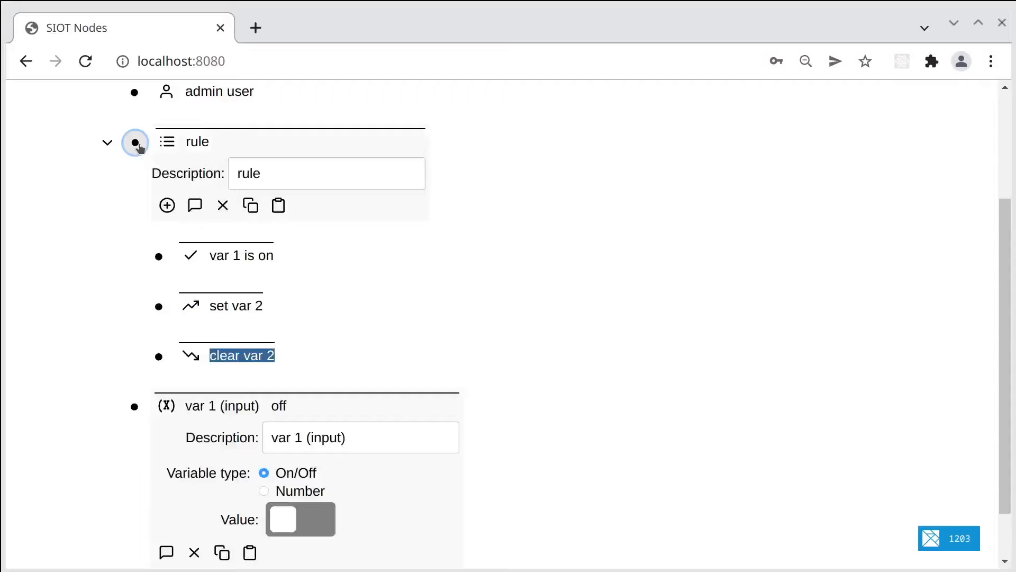
{"action": "left_click", "coordinate": [168, 206]}
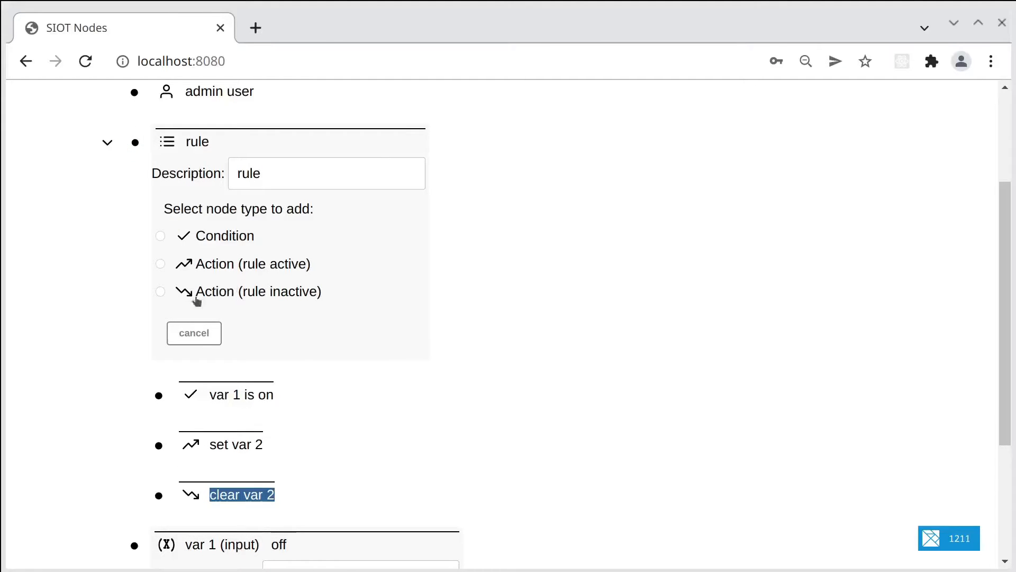
{"action": "left_click", "coordinate": [133, 149]}
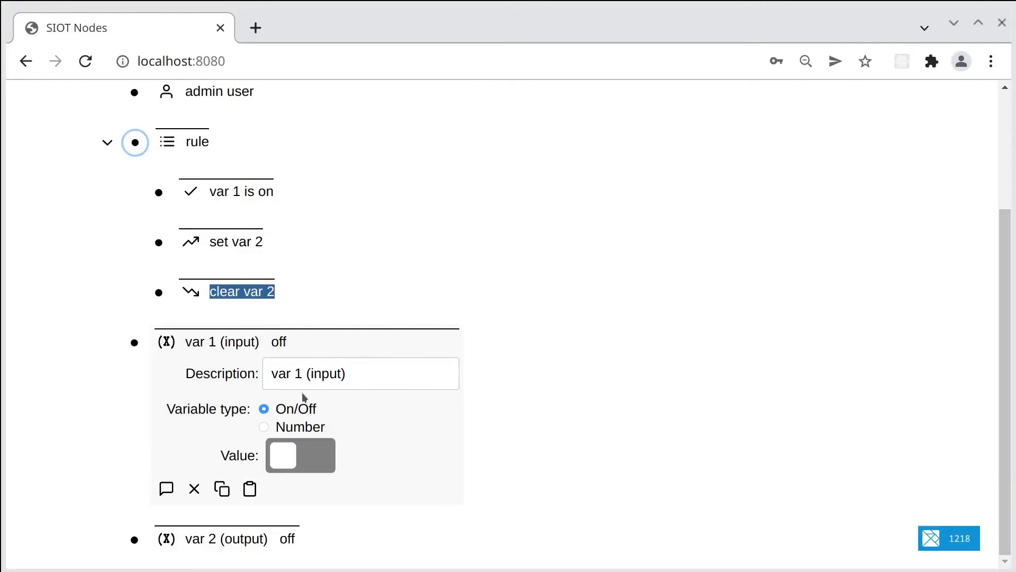
Switch var 1 (input) on again, save it and review the states of the rule, its condition and its actions
{"action": "left_click", "coordinate": [297, 454]}
{"action": "left_click", "coordinate": [196, 508]}
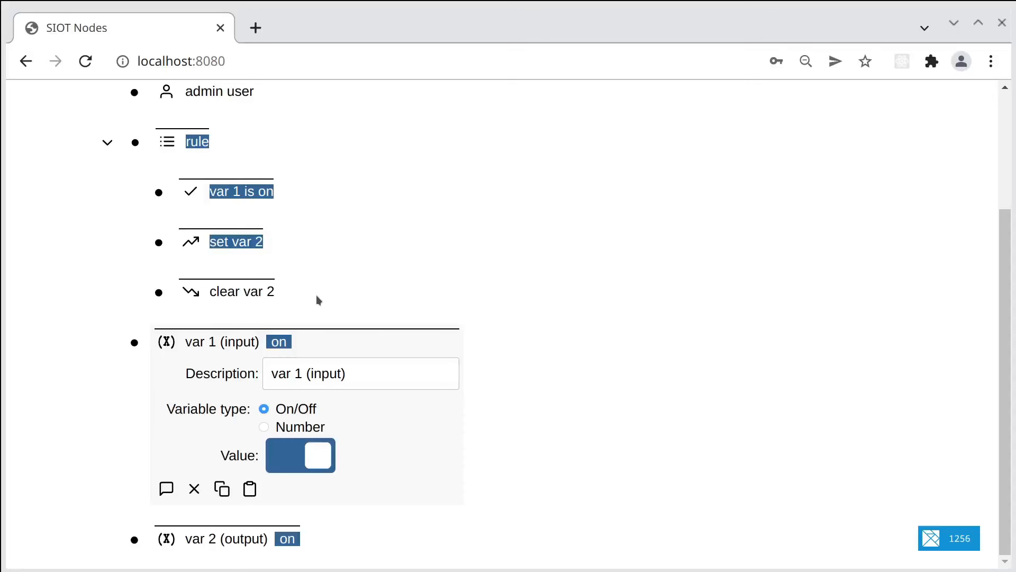
{"action": "scroll", "coordinate": [521, 351], "scroll_direction": "up", "scroll_amount": 3}
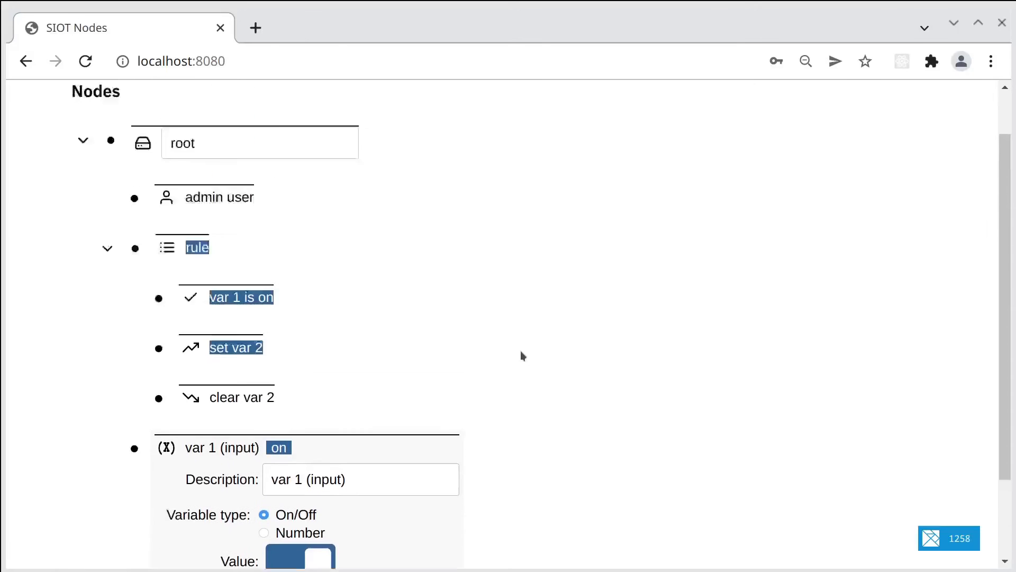
{"action": "scroll", "coordinate": [519, 355], "scroll_direction": "down", "scroll_amount": 3}
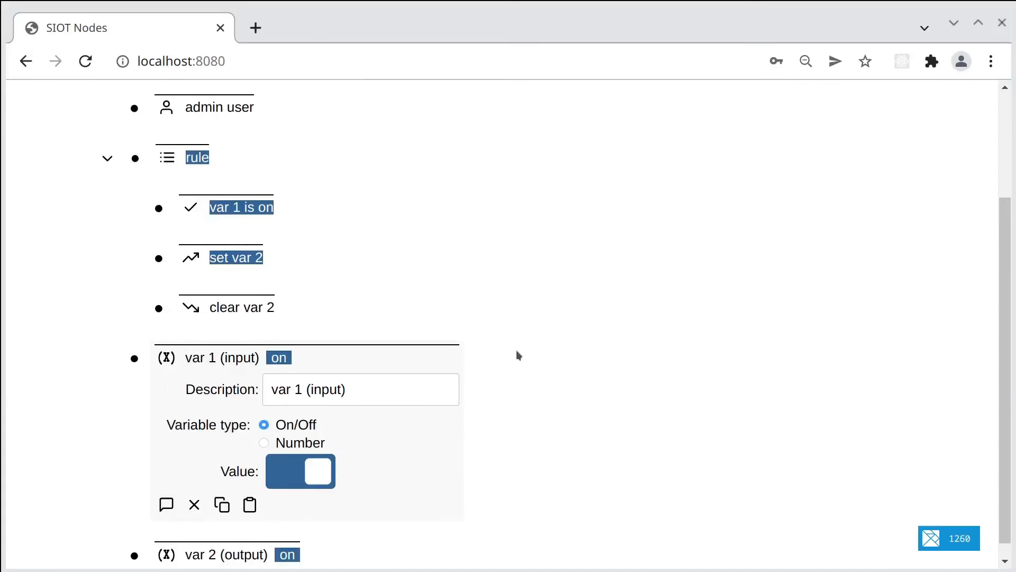
{"action": "scroll", "coordinate": [517, 354], "scroll_direction": "up", "scroll_amount": 2}
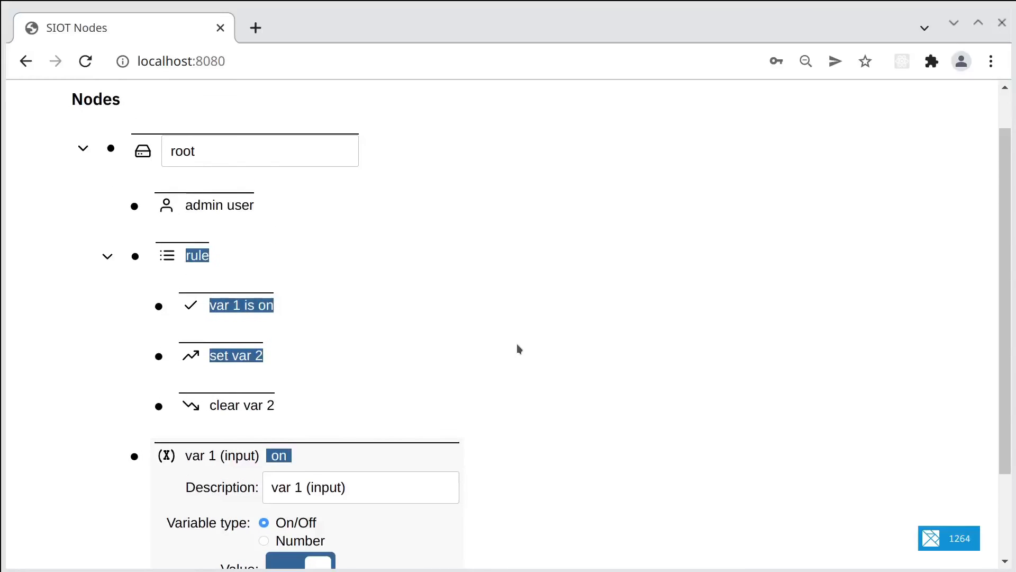
{"action": "scroll", "coordinate": [518, 341], "scroll_direction": "down", "scroll_amount": 2}
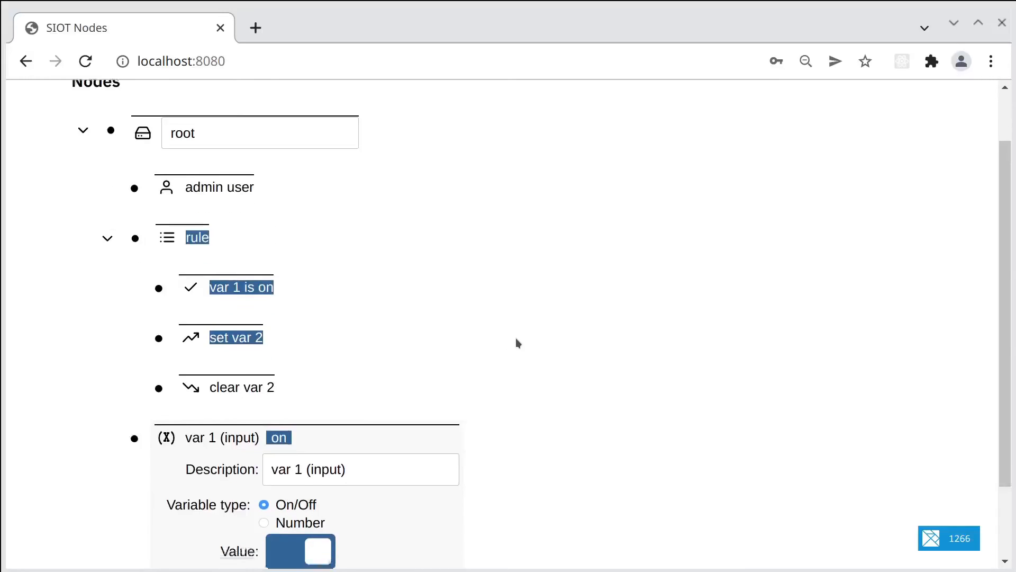